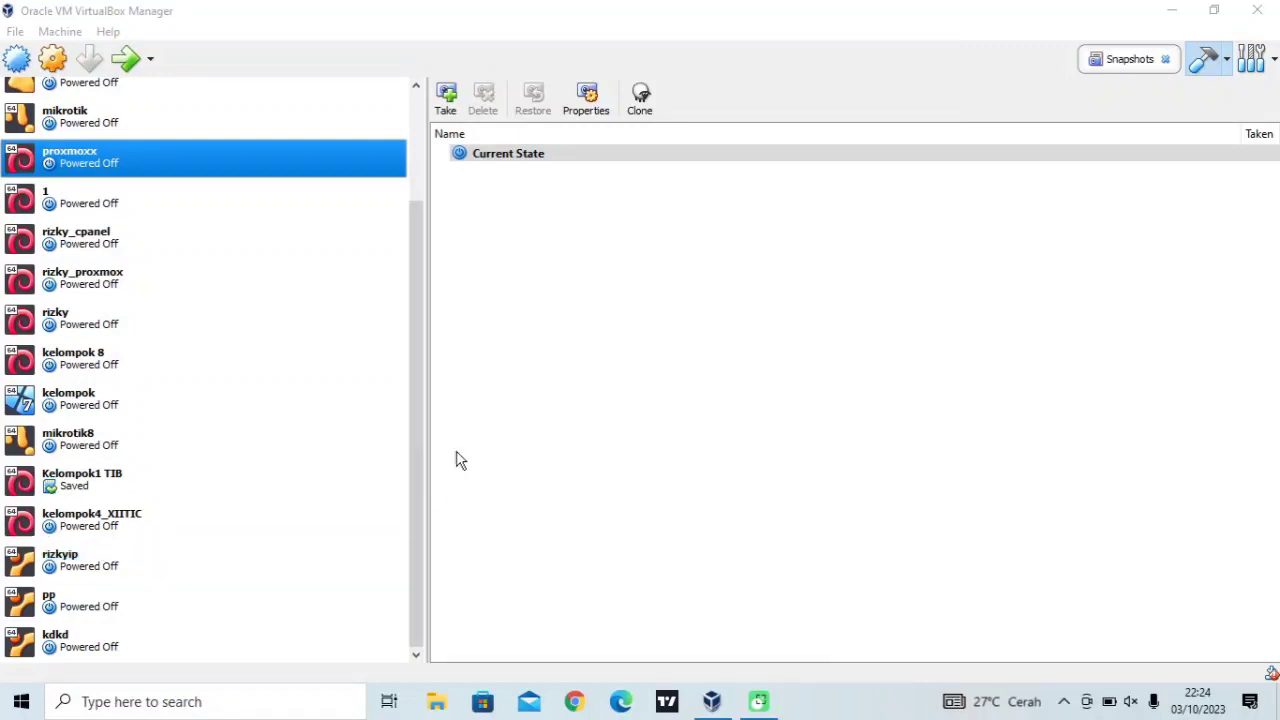
Start a new Linux Ubuntu (64-bit) machine with 1024 MB memory and try to create it
left_click(18, 62)
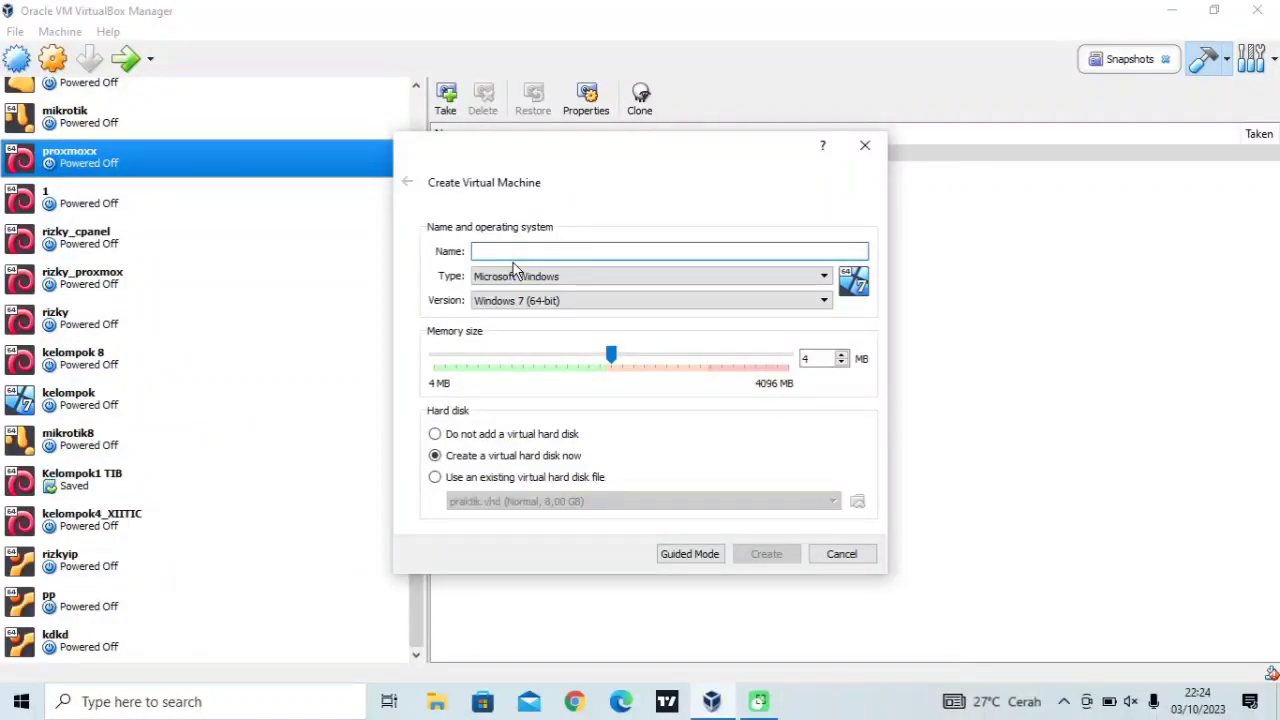
type("rizky")
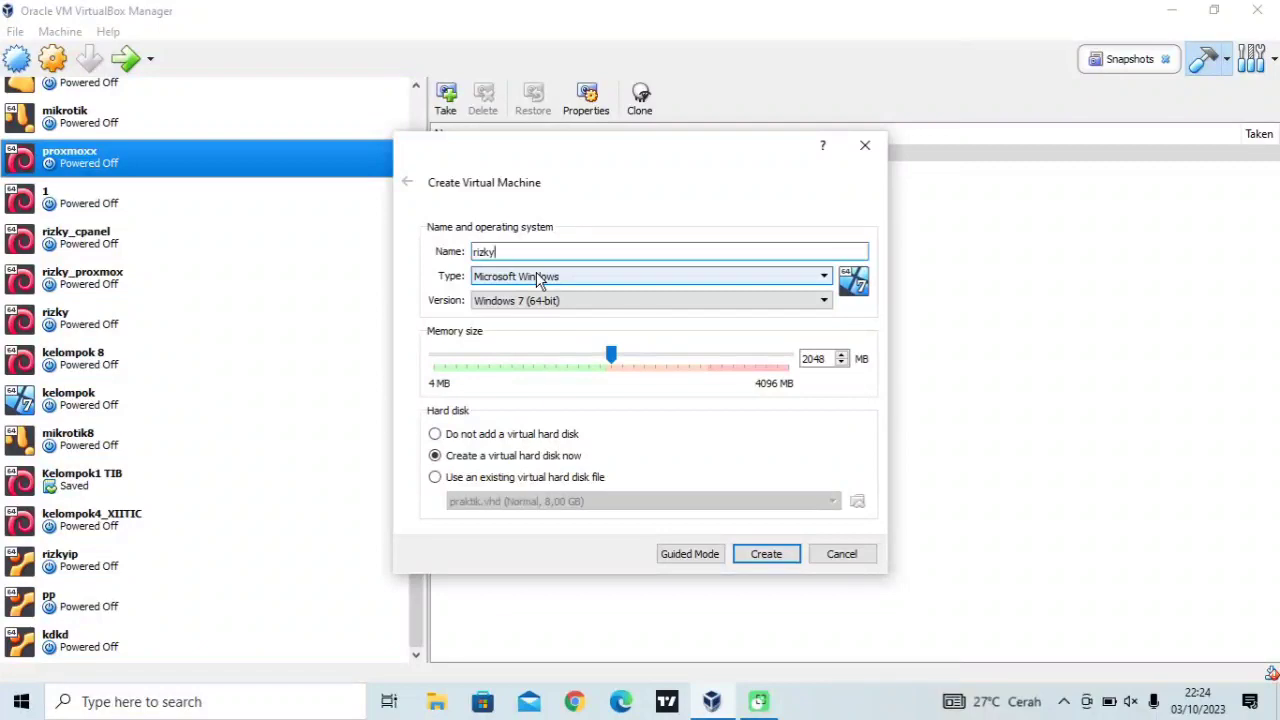
left_click(537, 281)
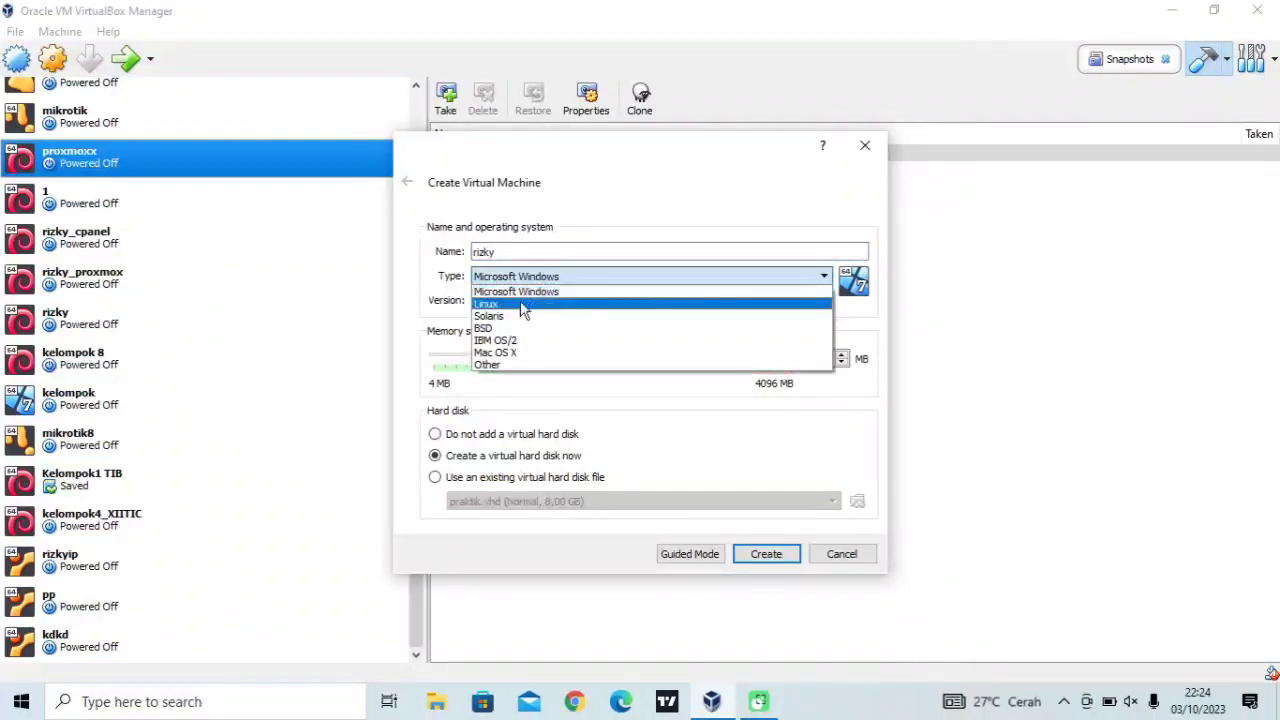
left_click(518, 303)
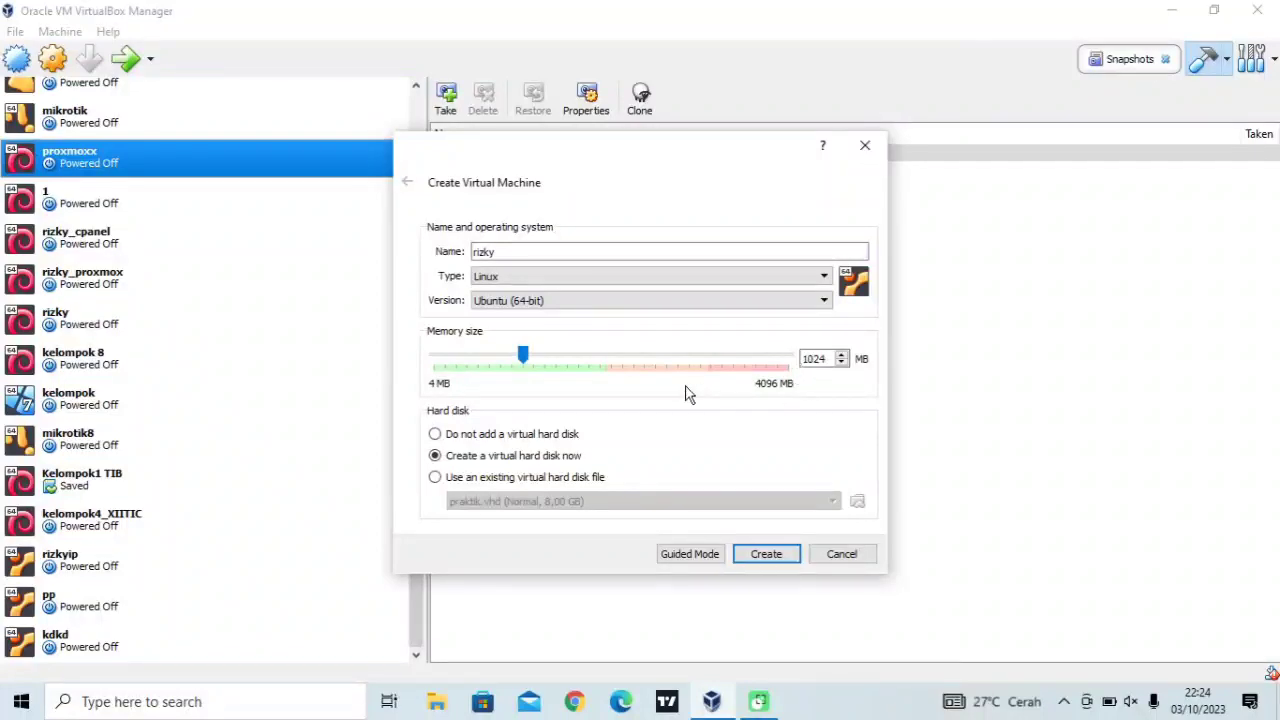
left_click(765, 553)
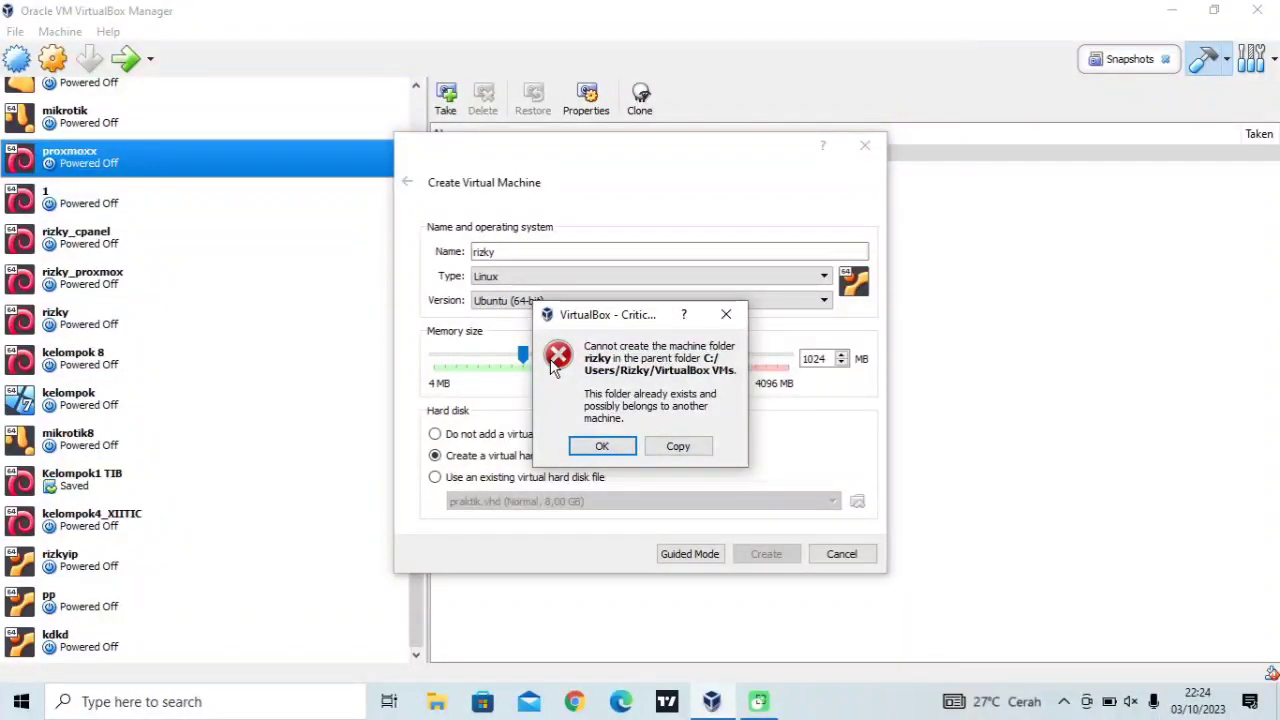
Dismiss the folder-exists error, rename the machine to rizkyichwan, and create it
left_click(727, 316)
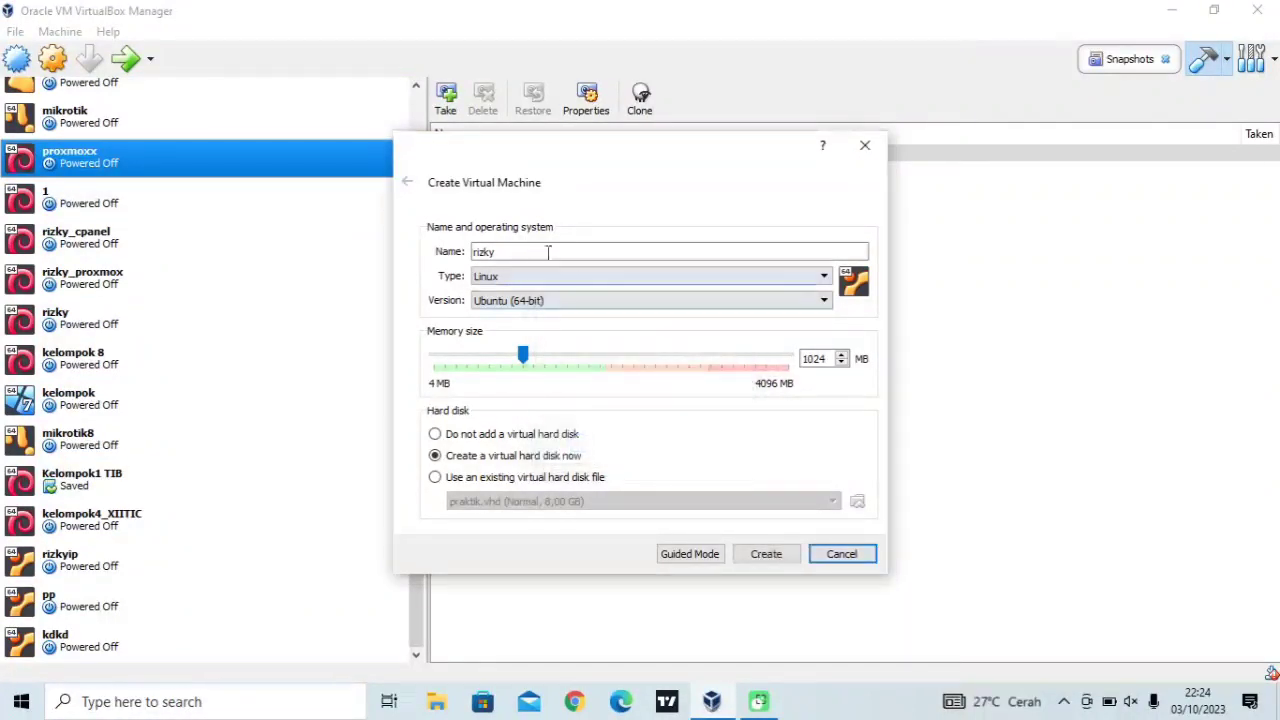
type("isp")
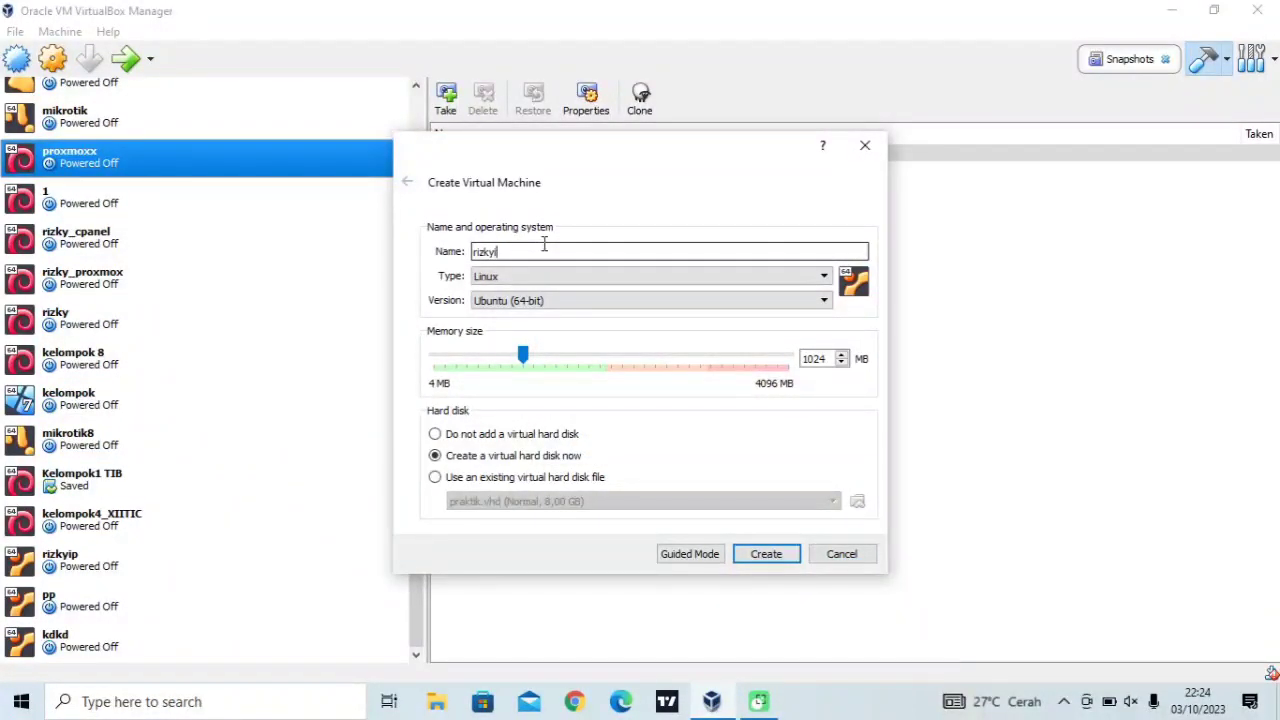
key("BackSpace")
key("BackSpace")
type("chwan")
left_click(766, 554)
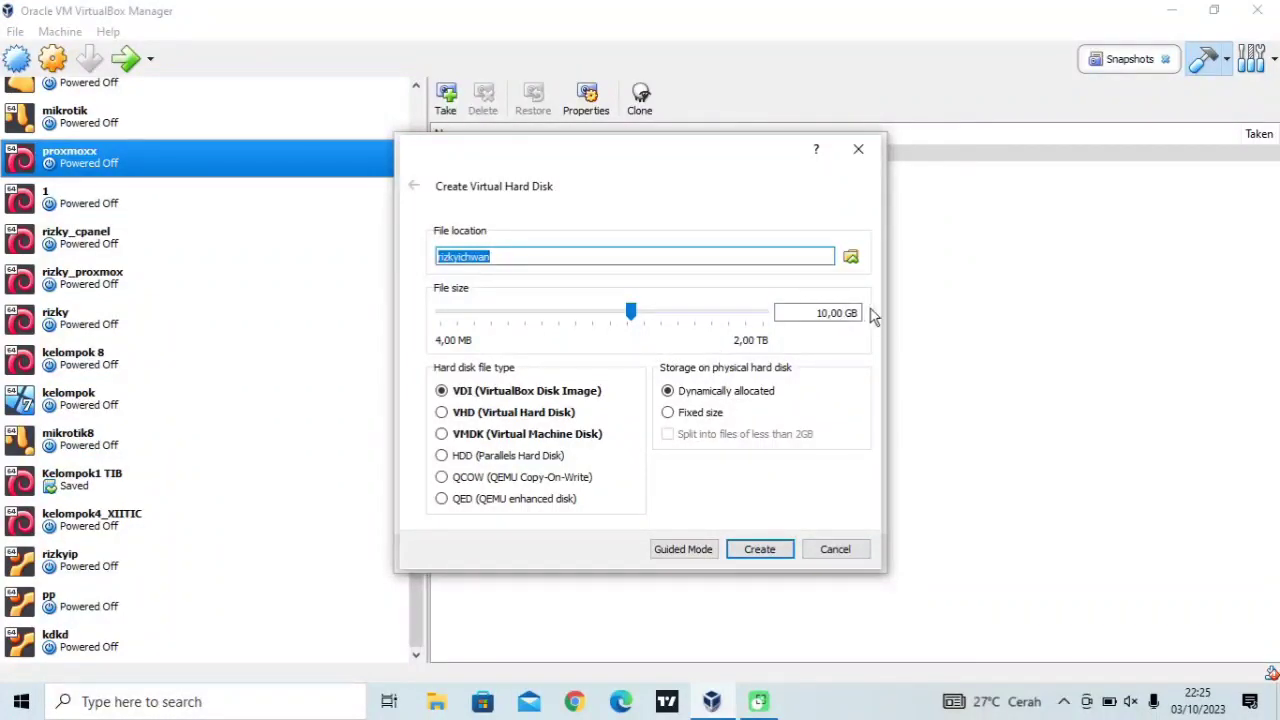
Set the virtual disk size to 20,00 GB in VHD format and create it
left_click(819, 313)
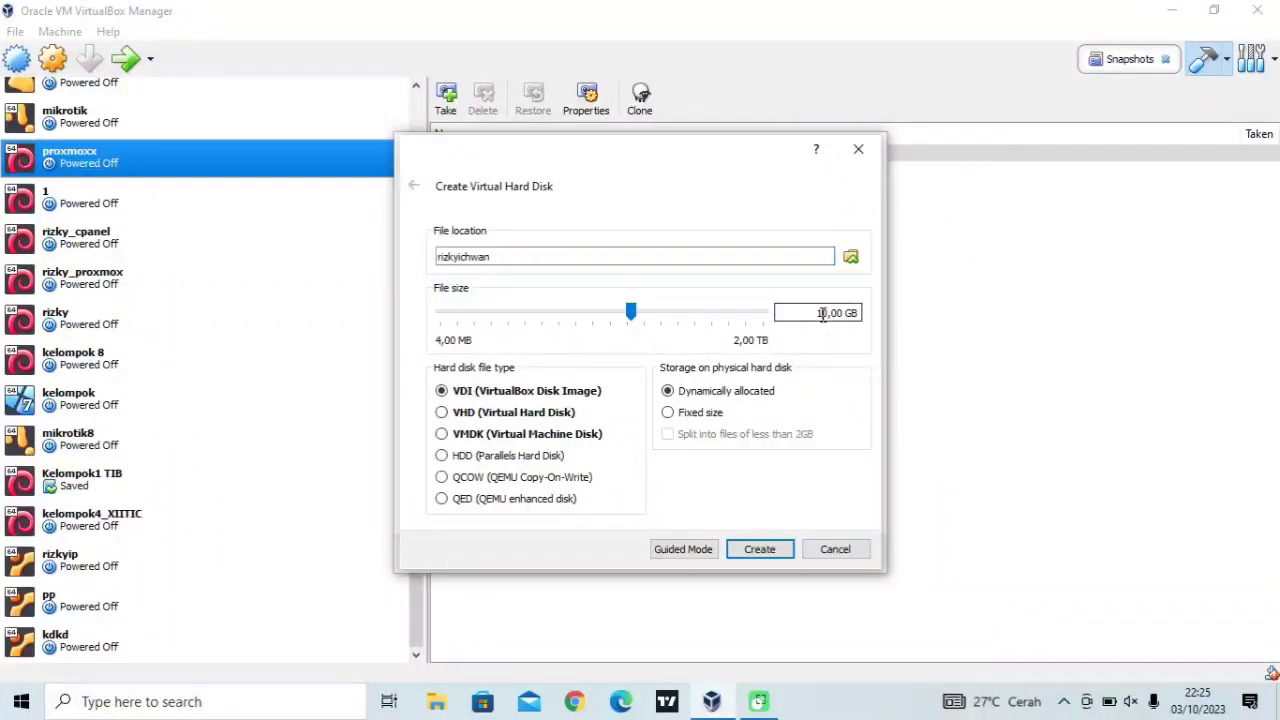
key("BackSpace")
type("2")
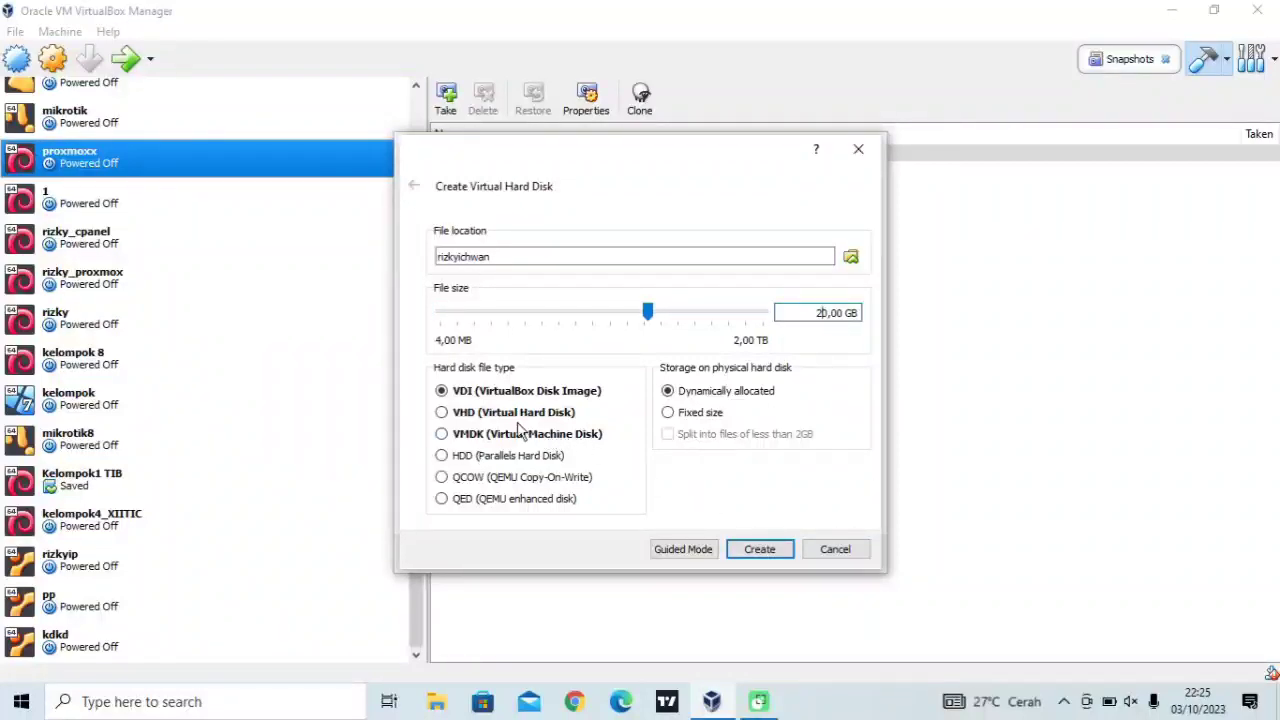
left_click(442, 413)
left_click(771, 560)
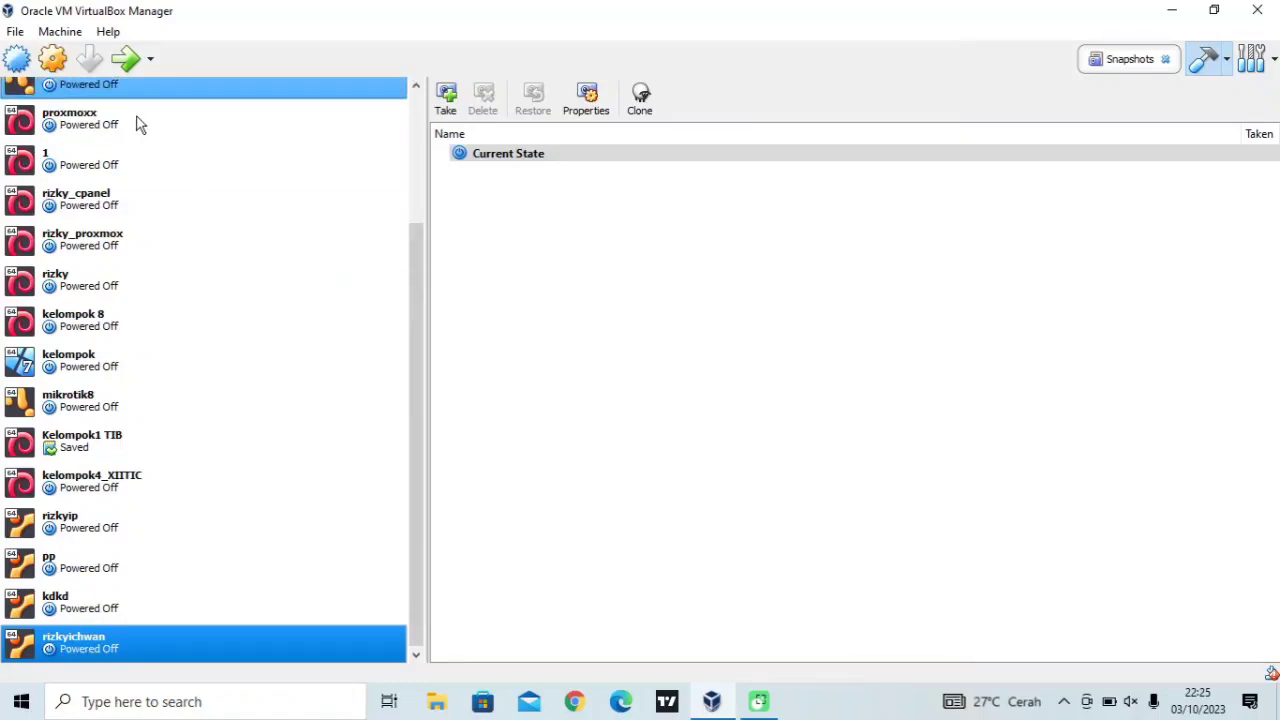
In rizkyichwan's Storage settings, attach ubuntu-14.04.6-desktop-amd64 ISO to the empty IDE optical drive
right_click(95, 643)
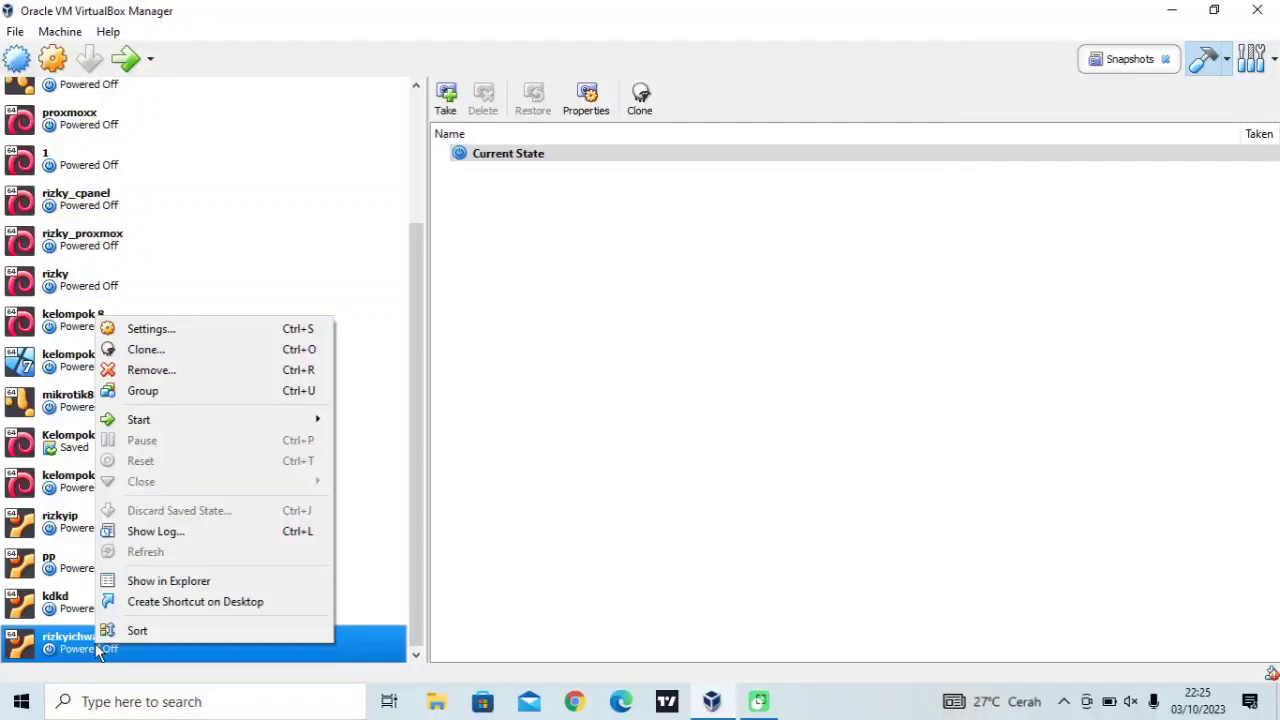
left_click(131, 336)
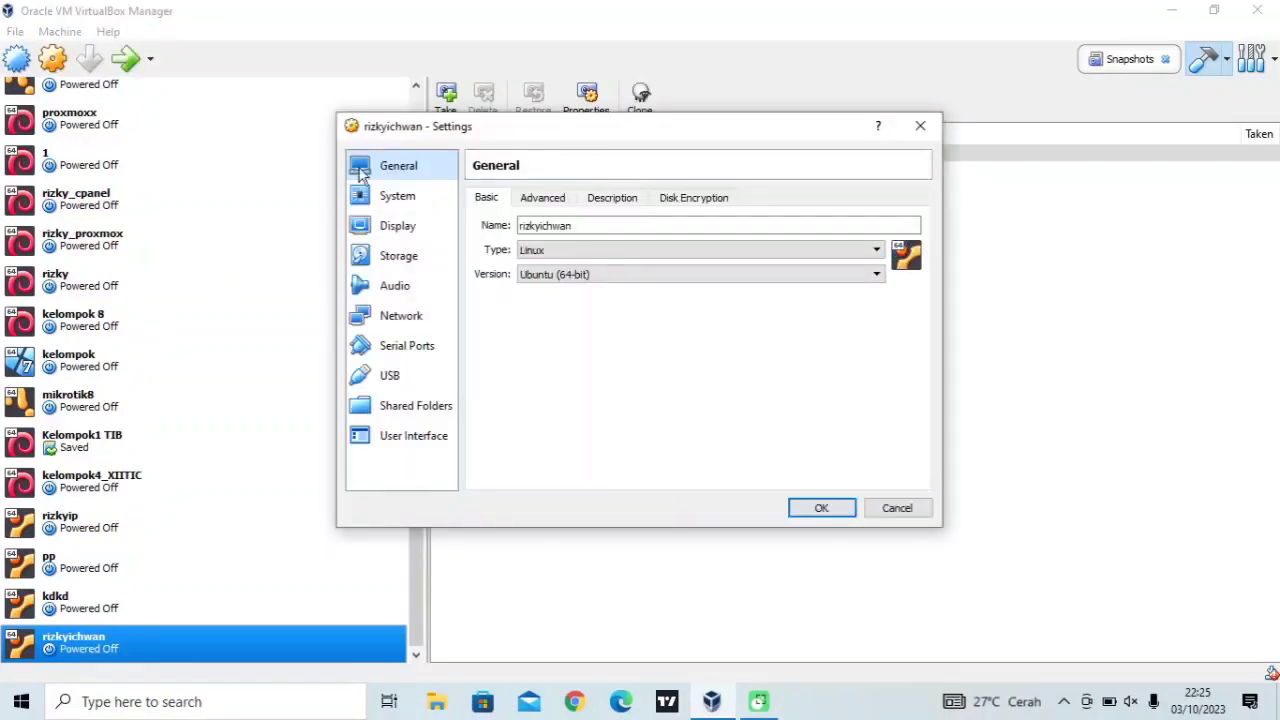
left_click(408, 262)
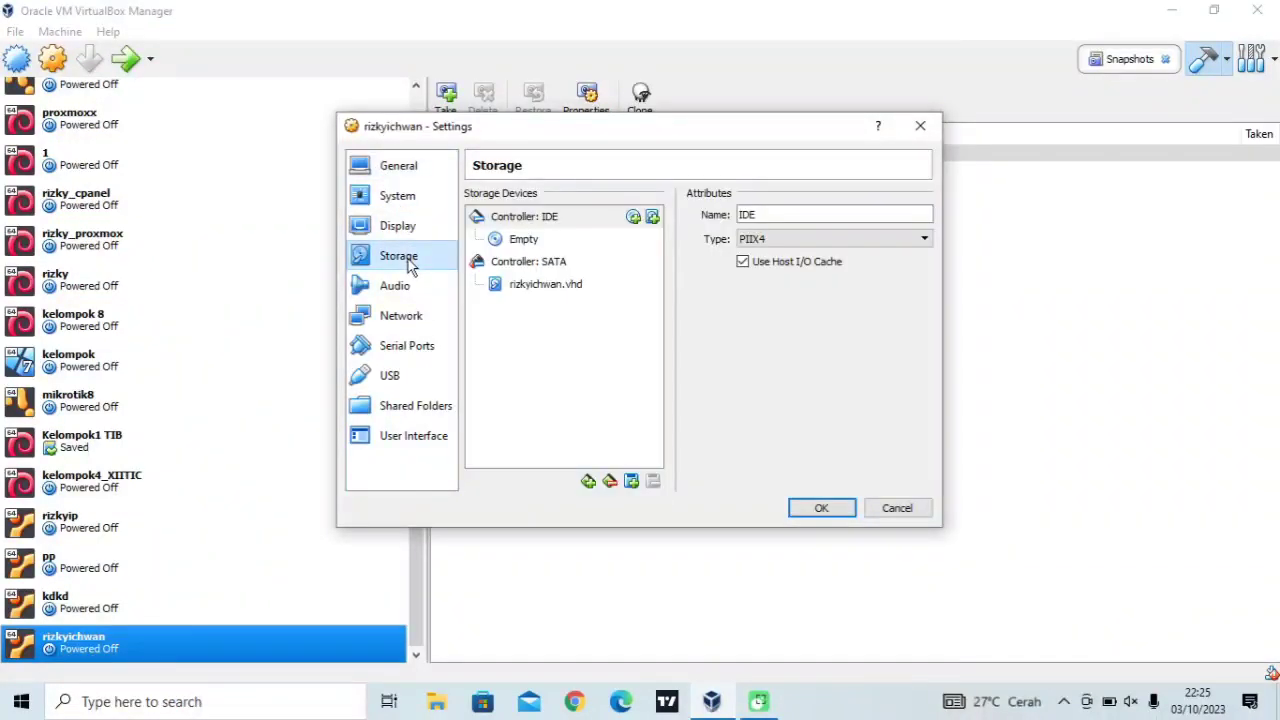
left_click(530, 248)
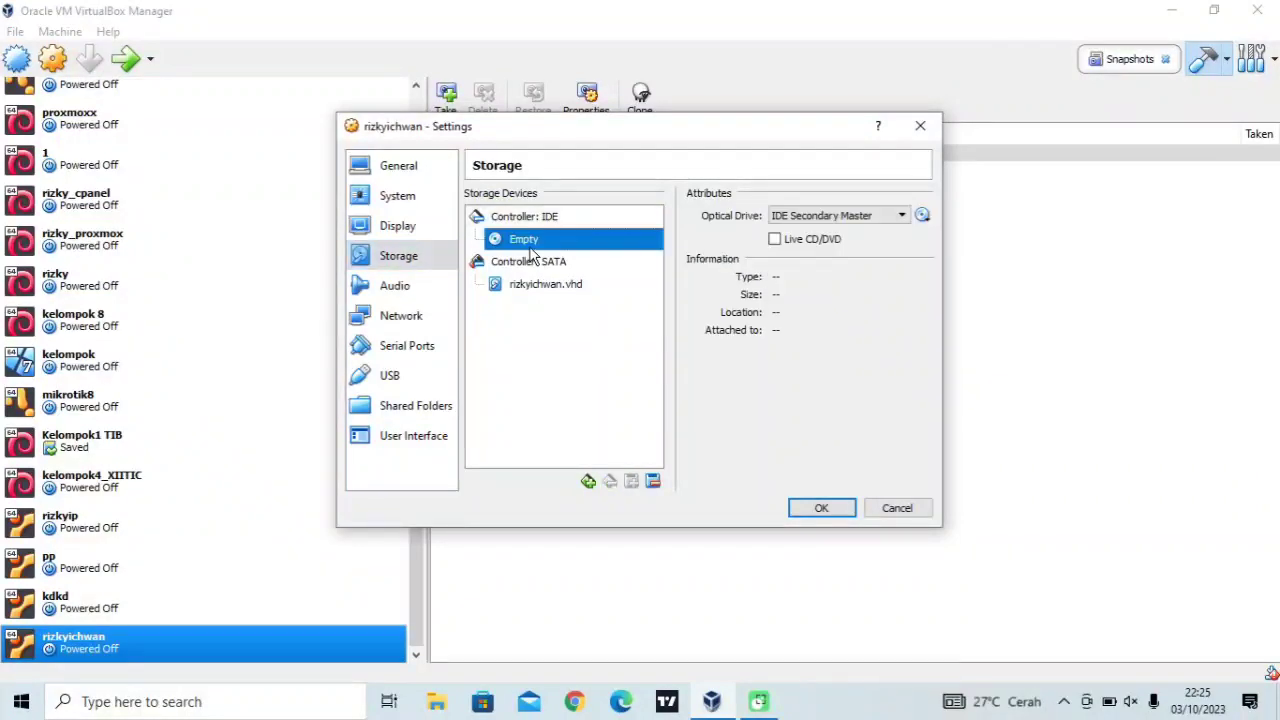
left_click(922, 218)
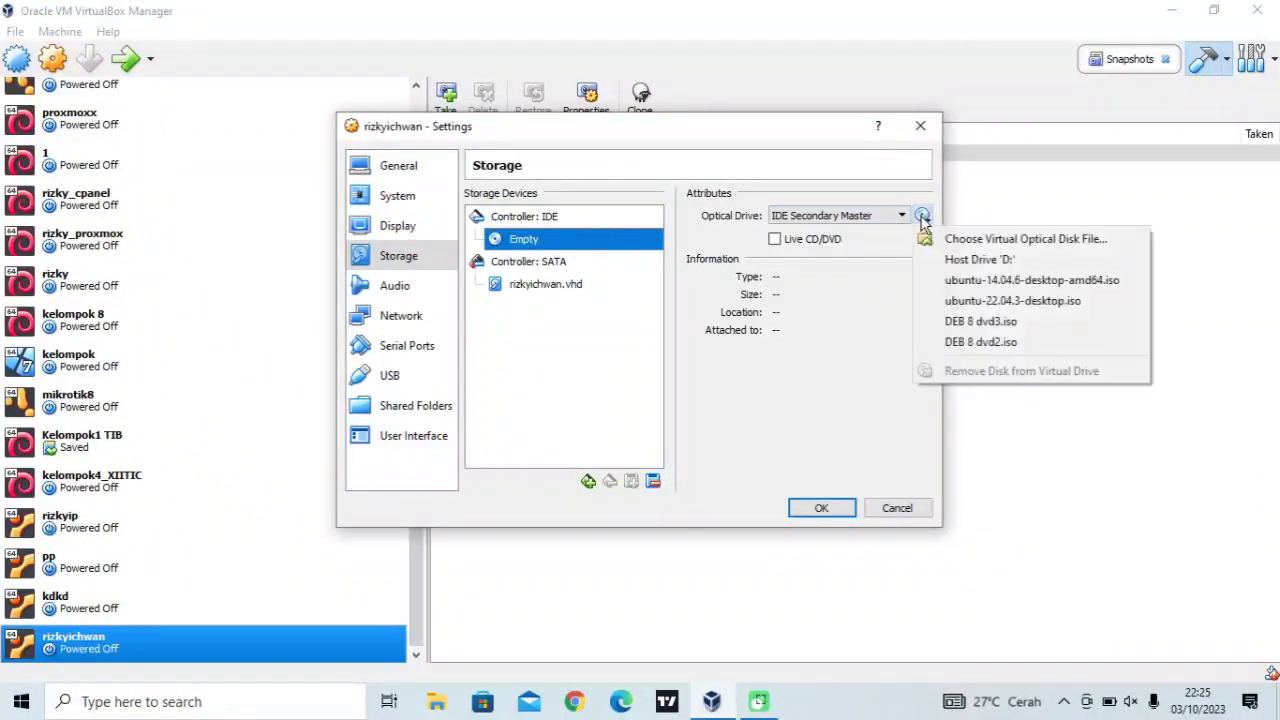
left_click(968, 240)
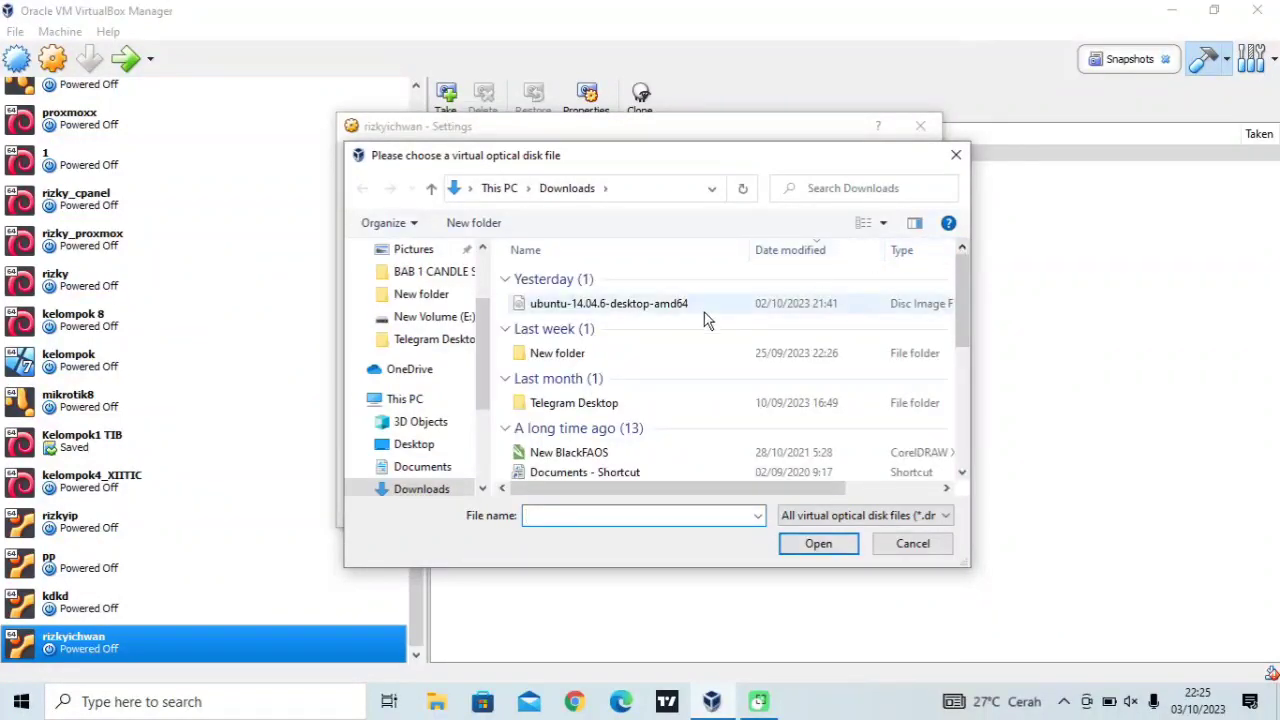
left_click(639, 311)
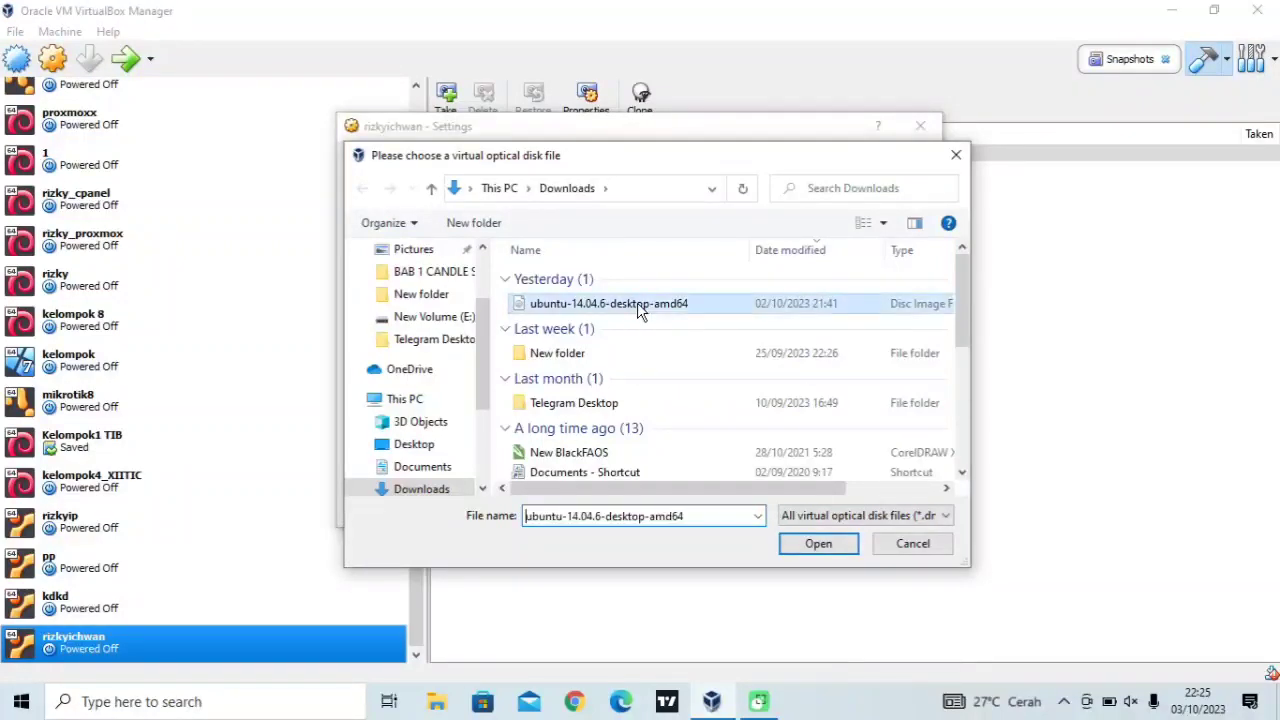
left_click(818, 543)
left_click(815, 517)
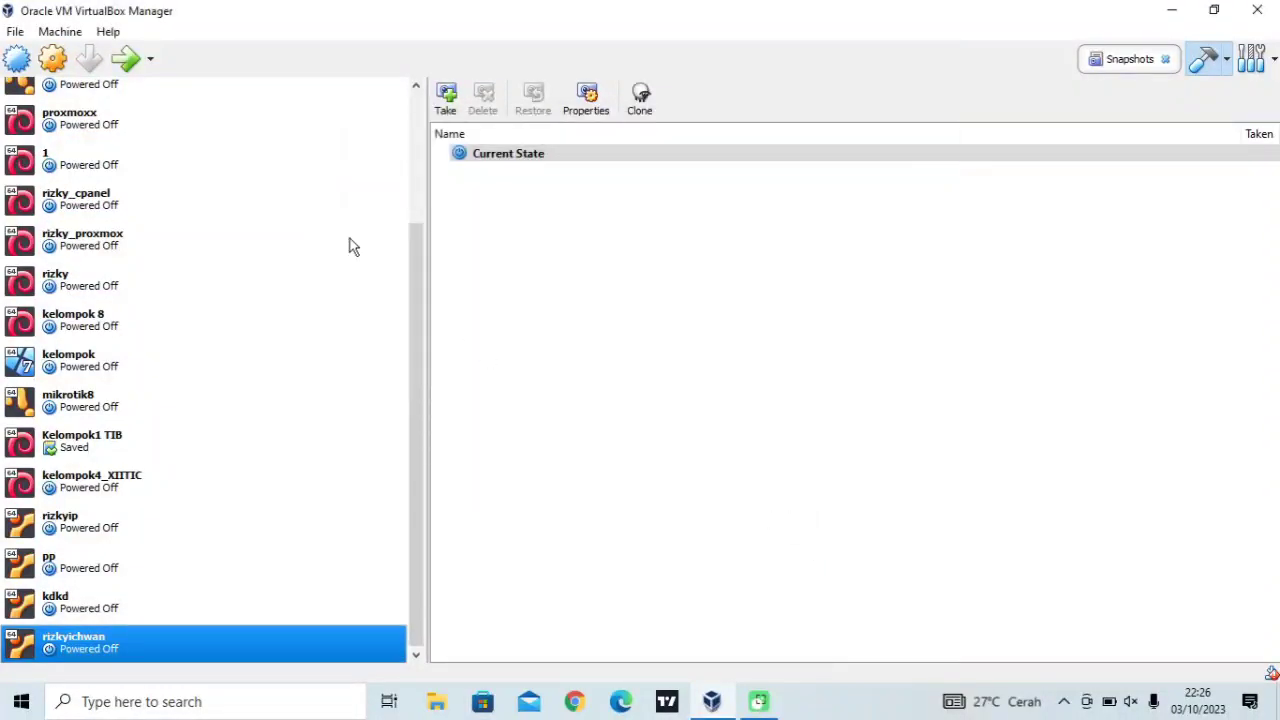
Start rizkyichwan and dismiss the keyboard auto-capture and mouse integration notices
left_click(128, 62)
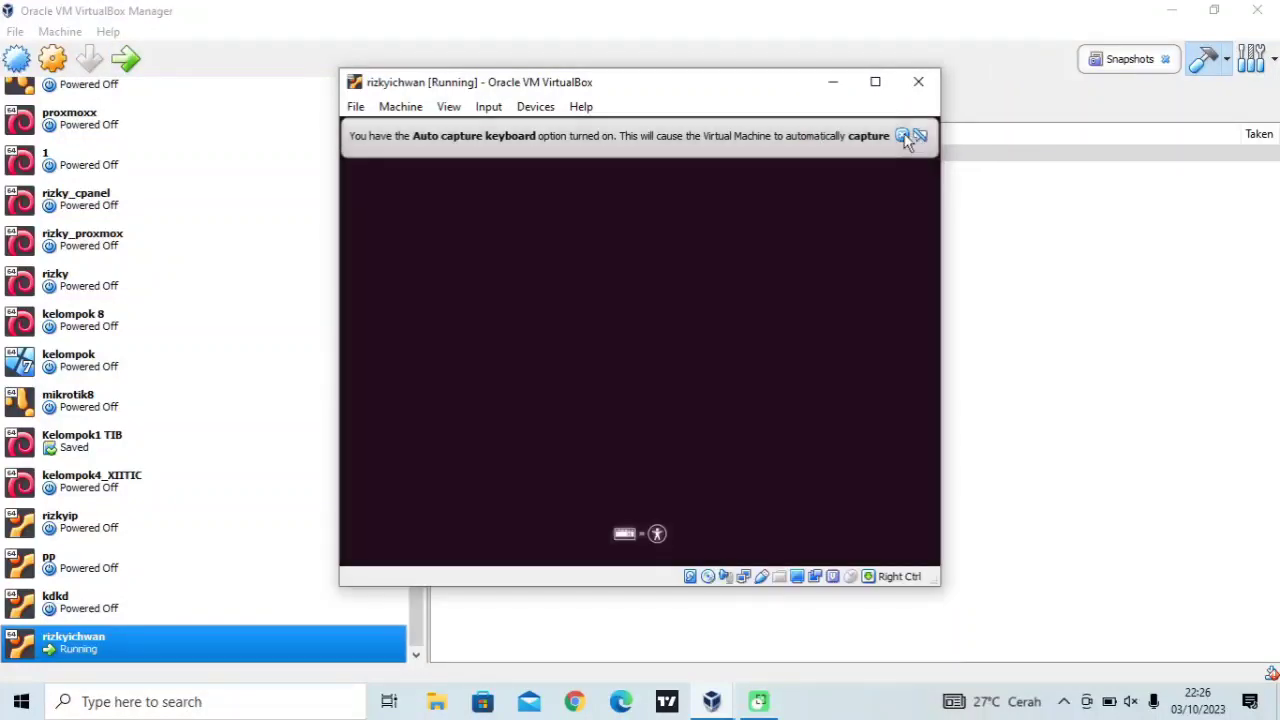
left_click(905, 137)
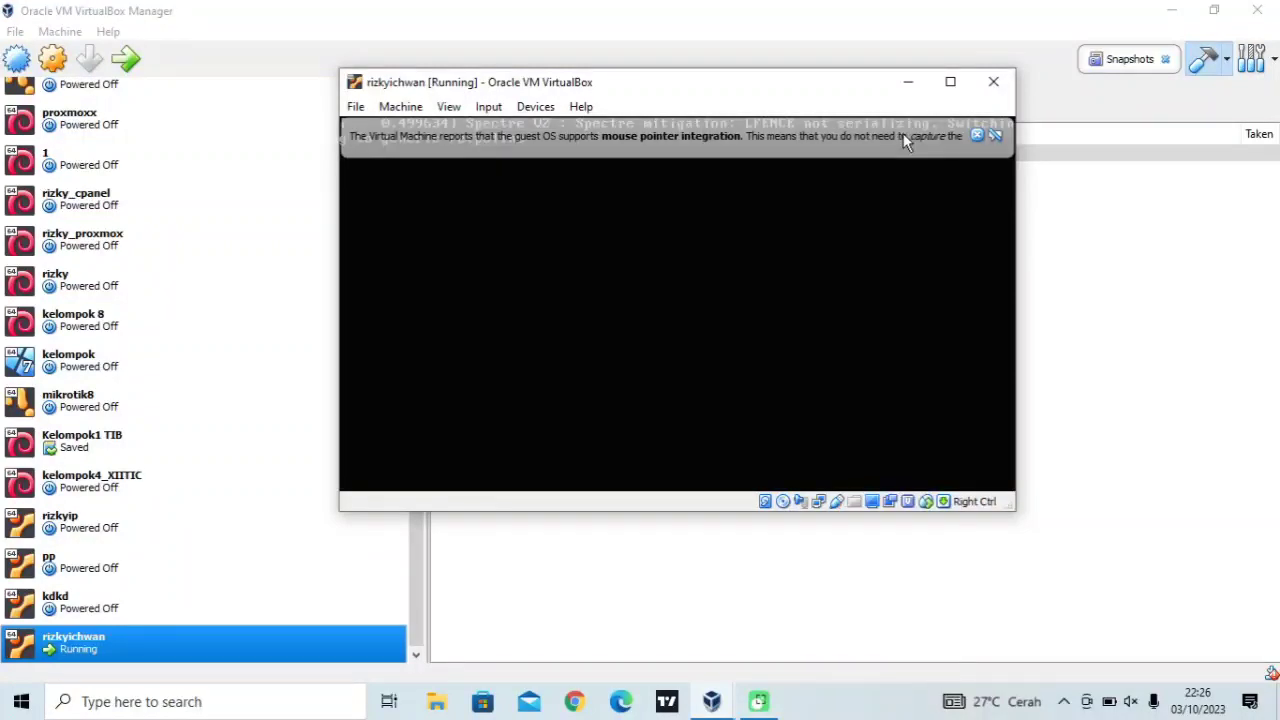
left_click(978, 137)
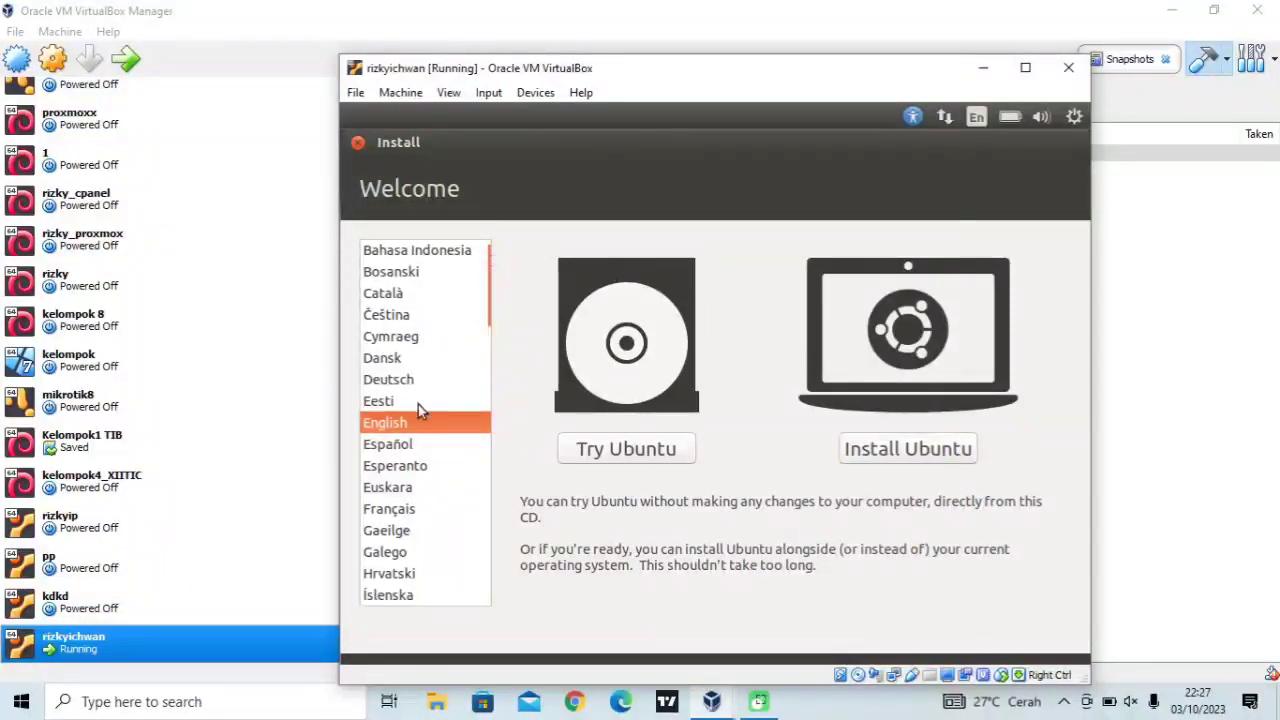
Choose Bahasa Indonesia, begin Pasang Ubuntu, and select Sesuatu yang lain for manual partitioning
left_click(440, 253)
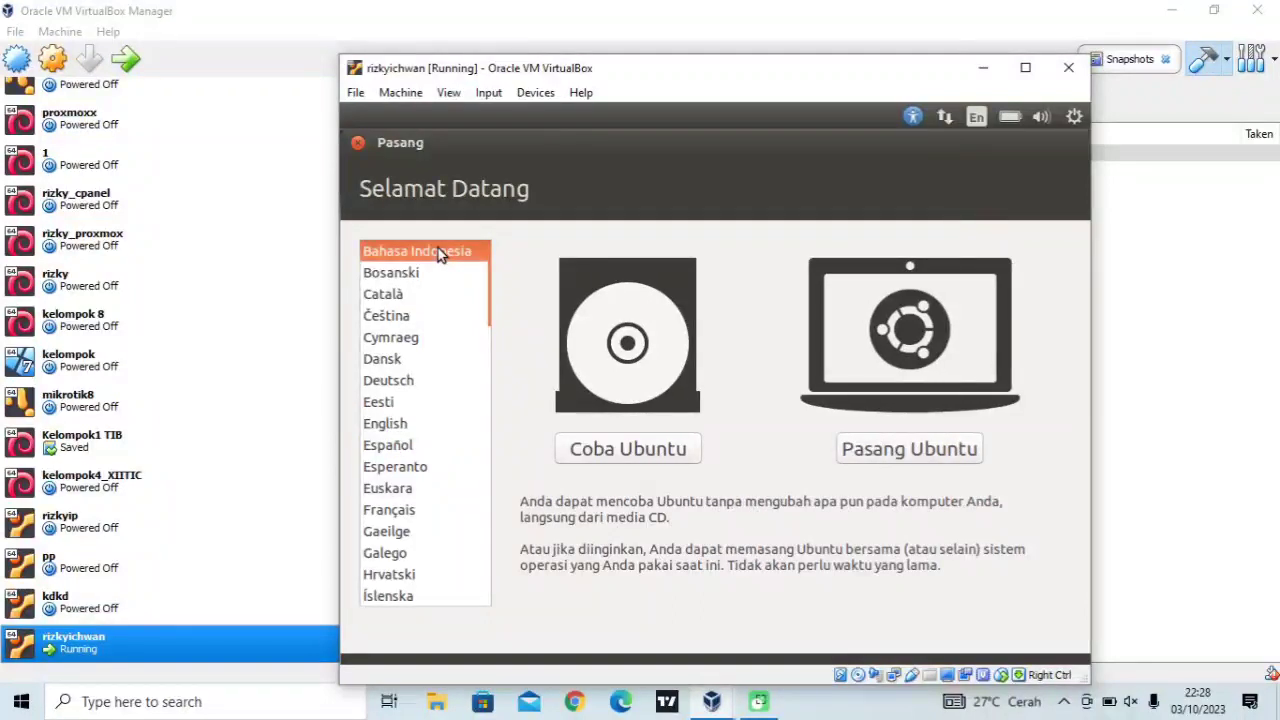
left_click(905, 455)
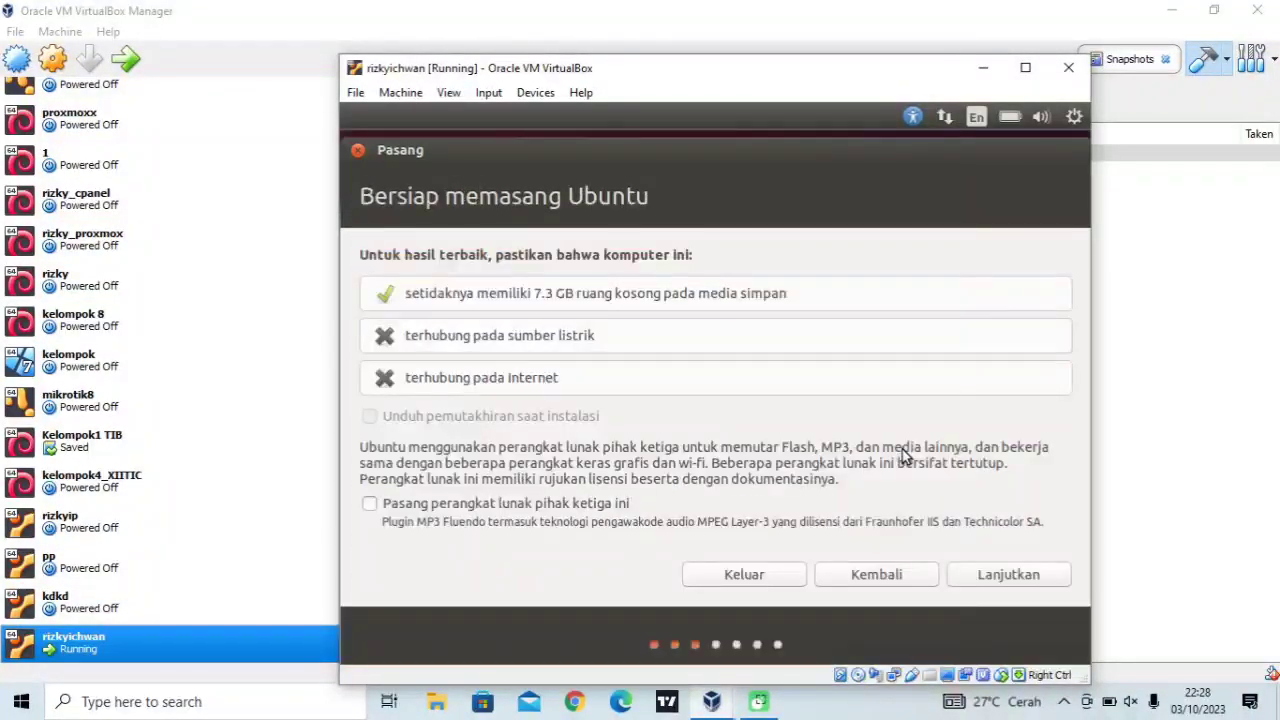
left_click(1017, 571)
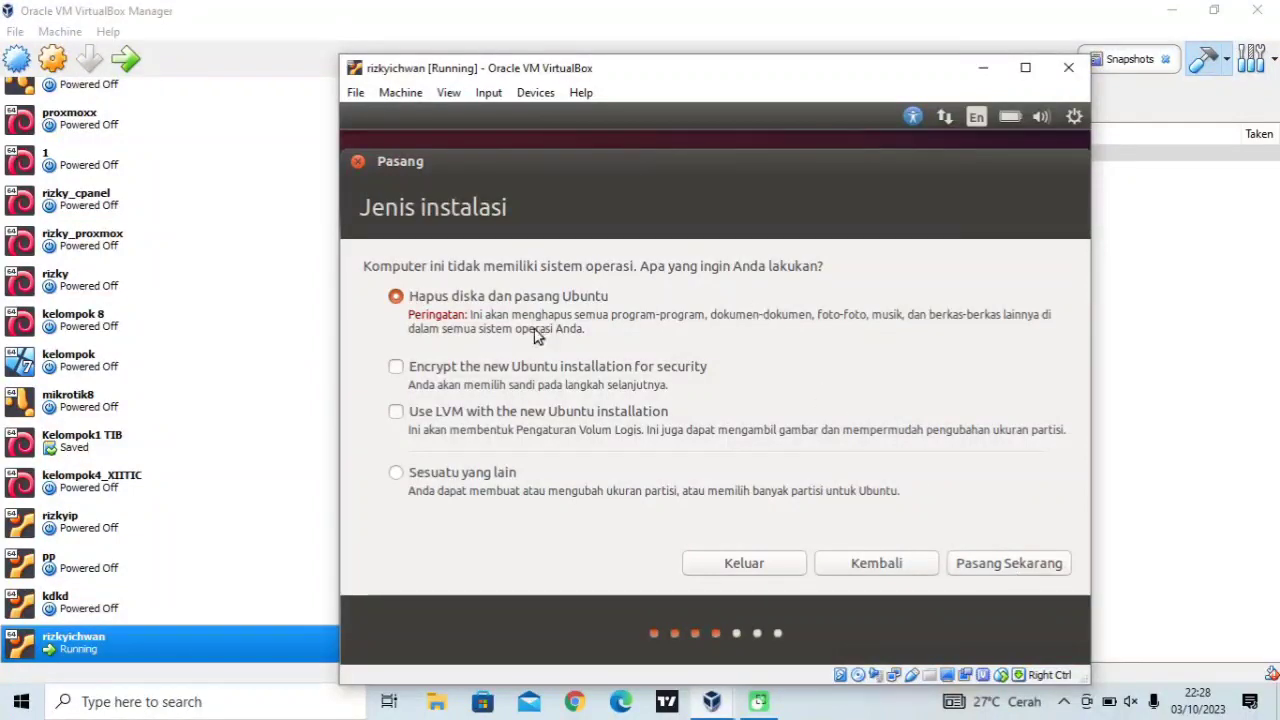
left_click(396, 474)
Create a new empty partition table on /dev/sda and select the 21474 MB ruang kosong
left_click(1002, 562)
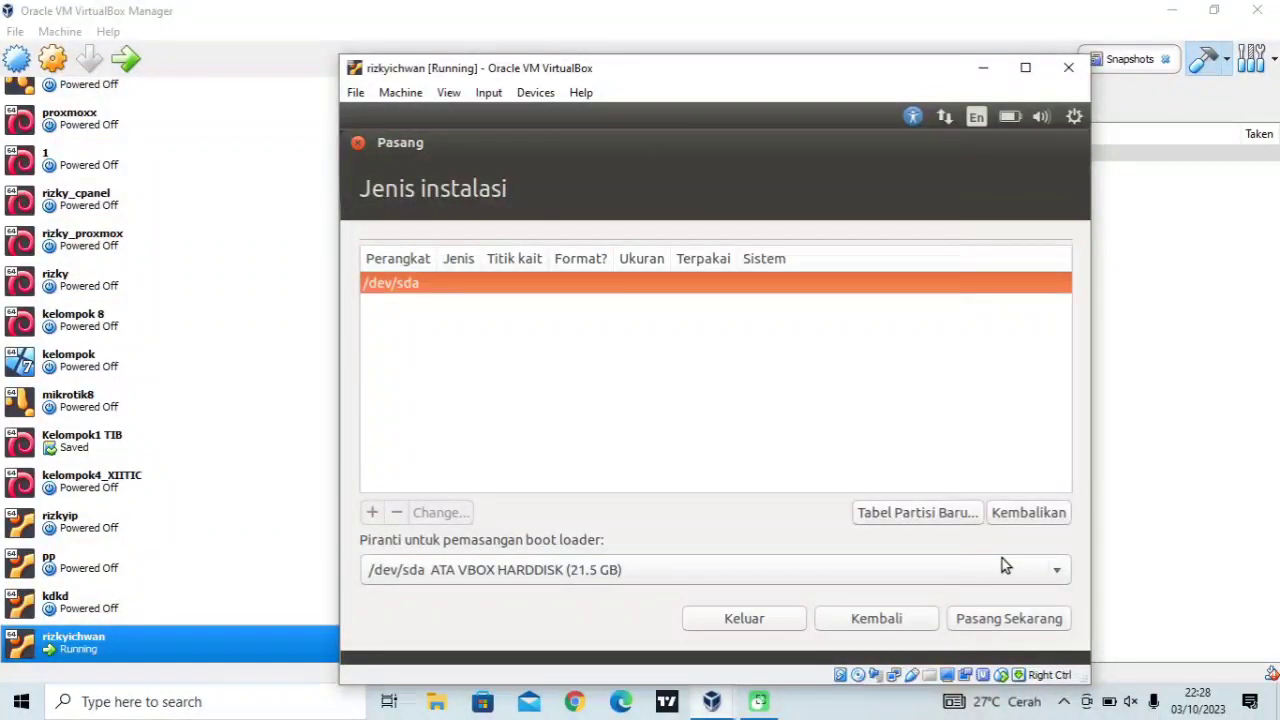
left_click(927, 517)
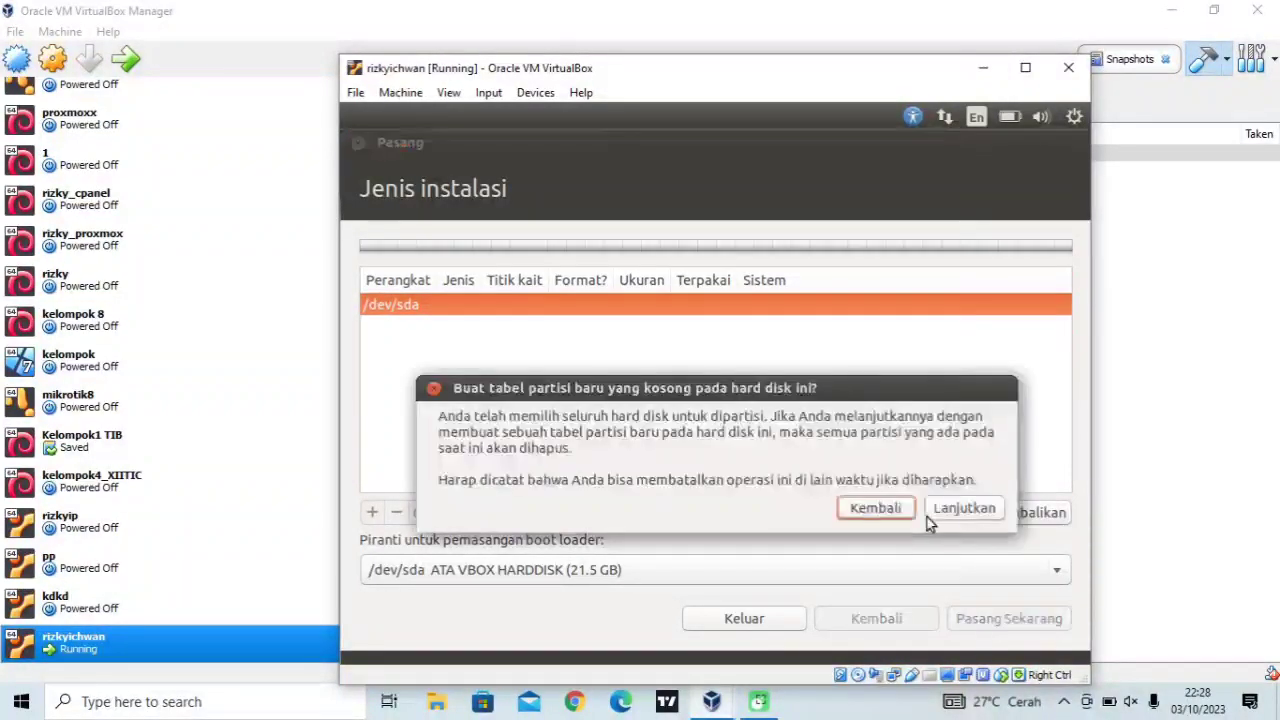
left_click(953, 512)
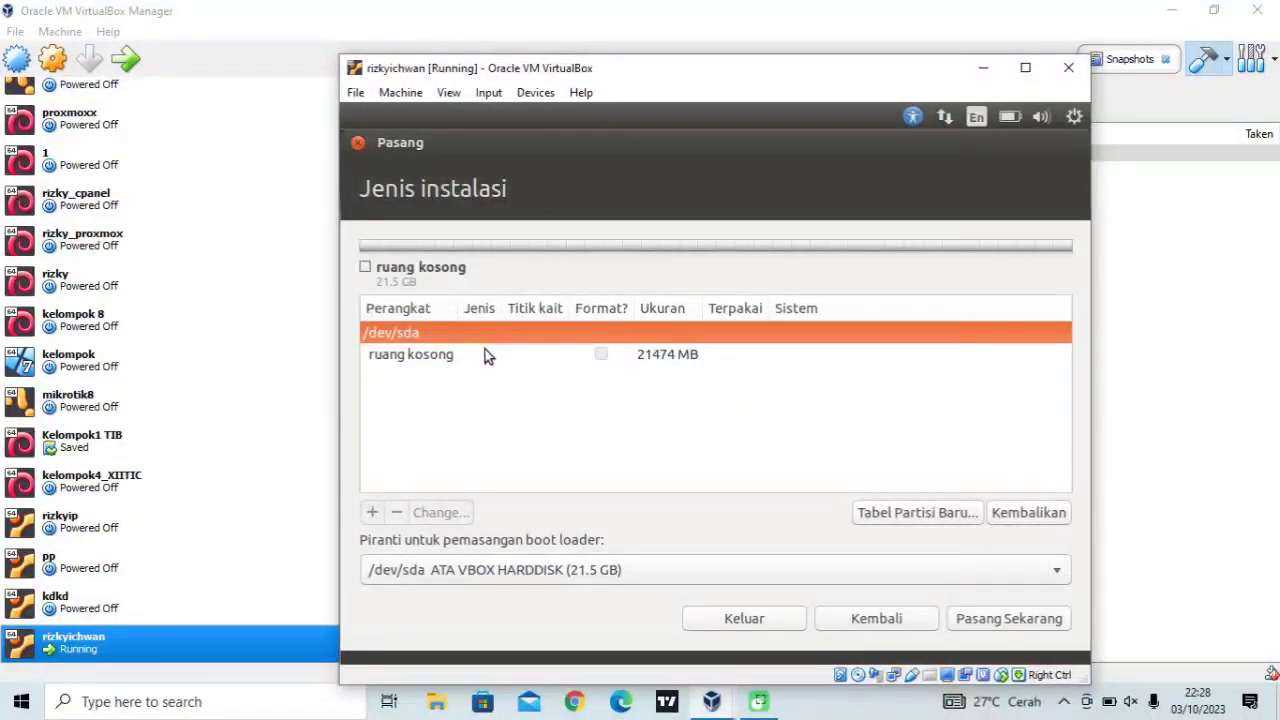
left_click(487, 353)
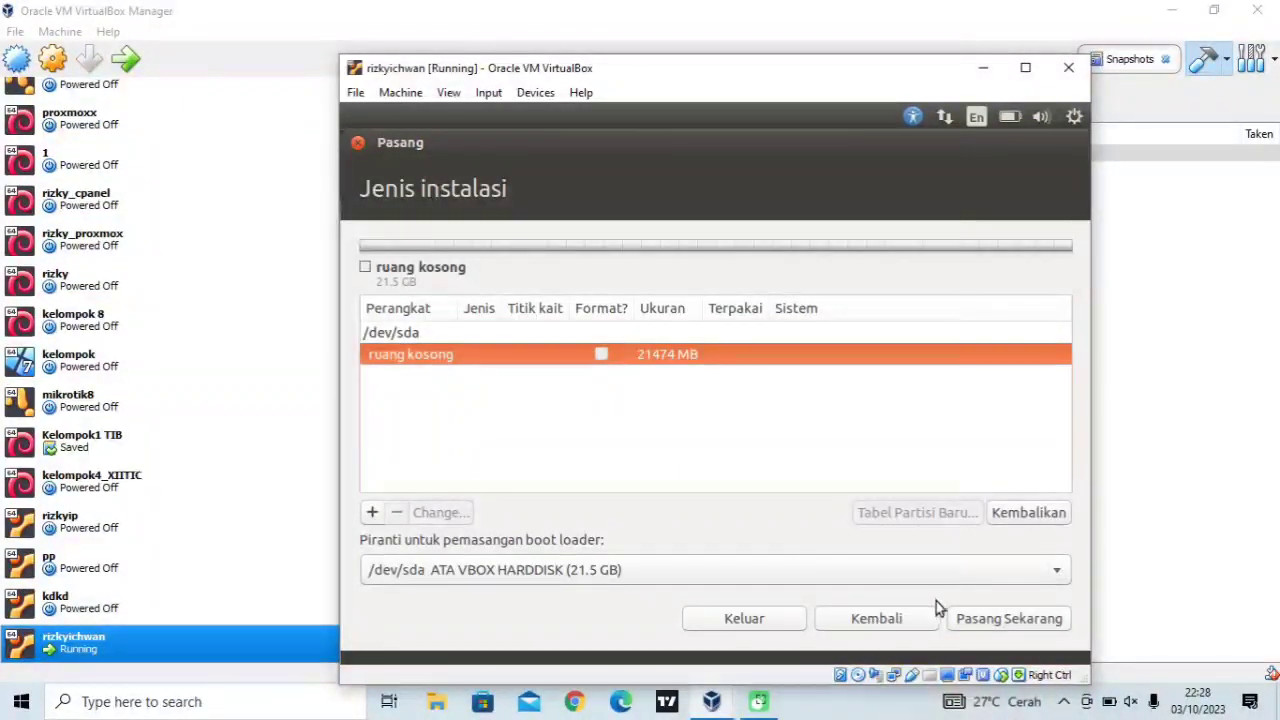
Add a 1000 MB primary partition used as ruang swap
left_click(372, 514)
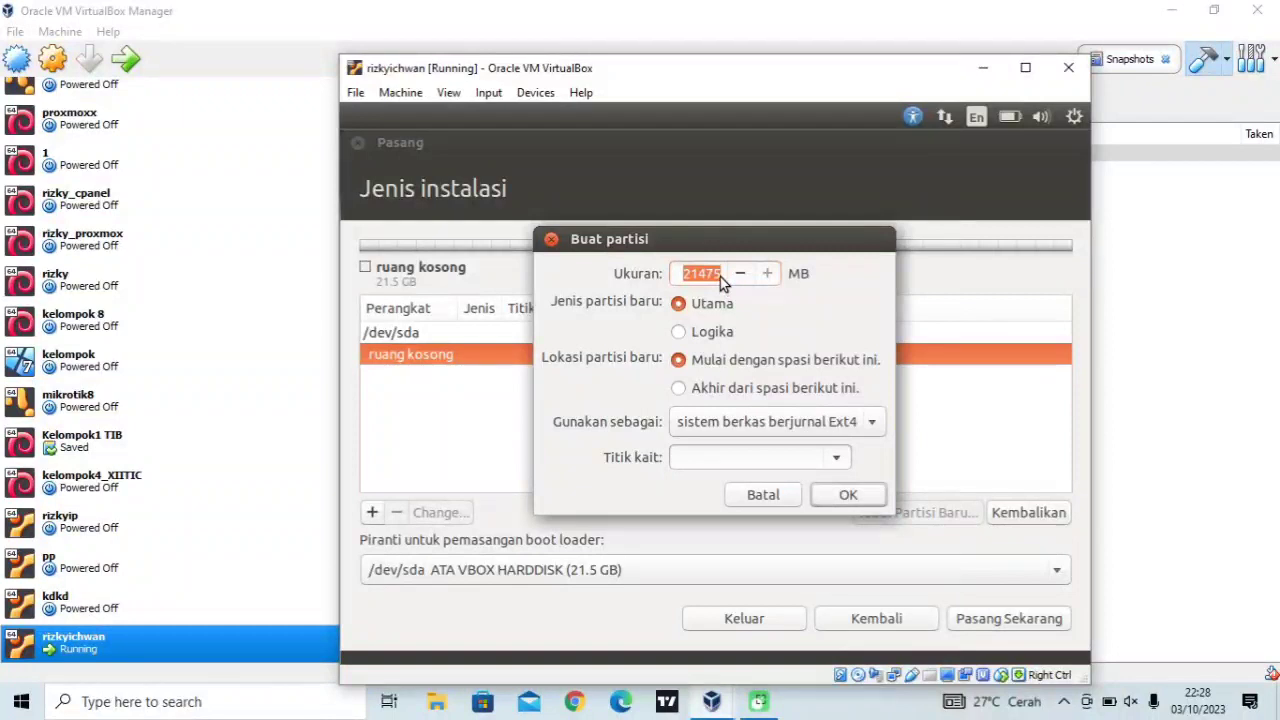
type("1000")
left_click(746, 422)
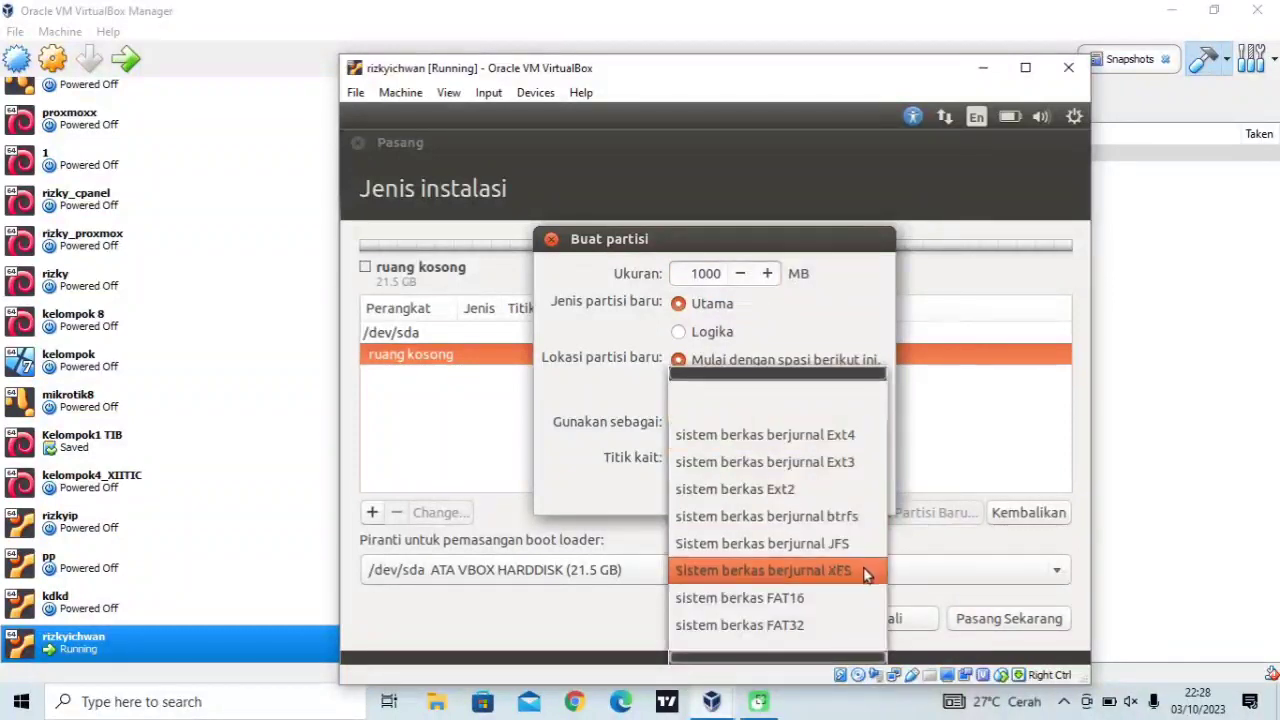
scroll(840, 640, "down", 2)
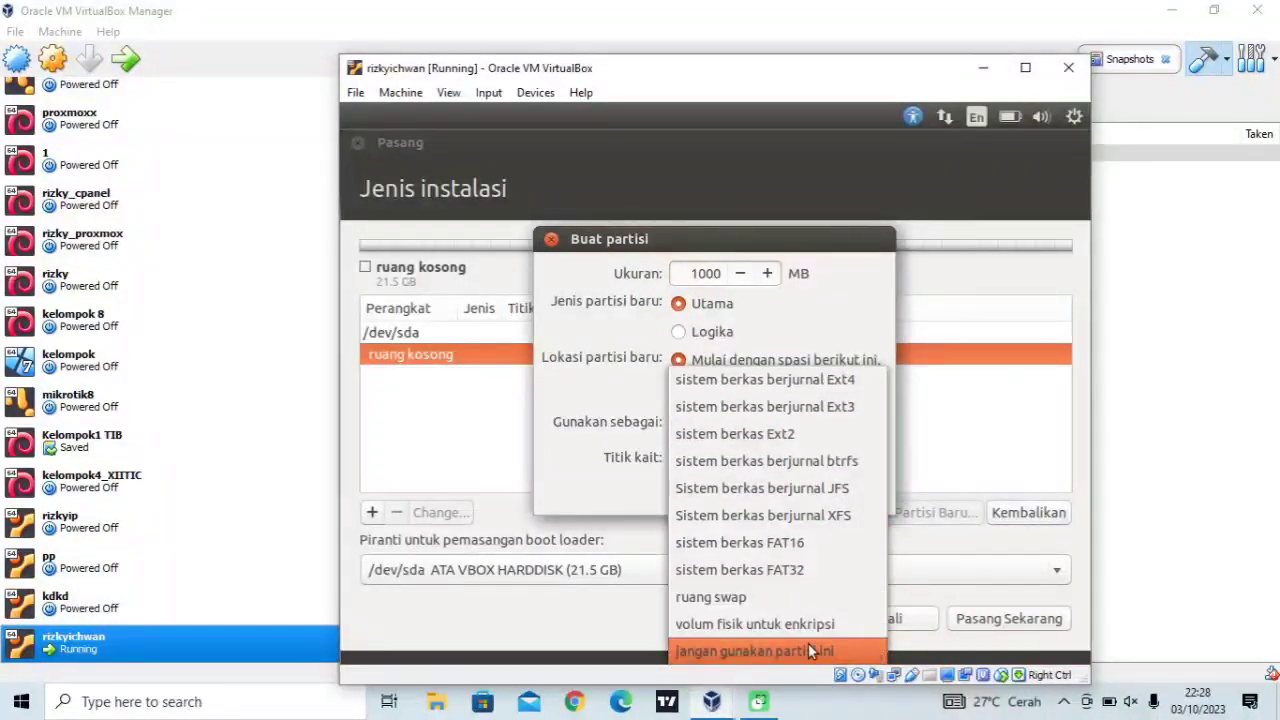
left_click(779, 590)
left_click(853, 466)
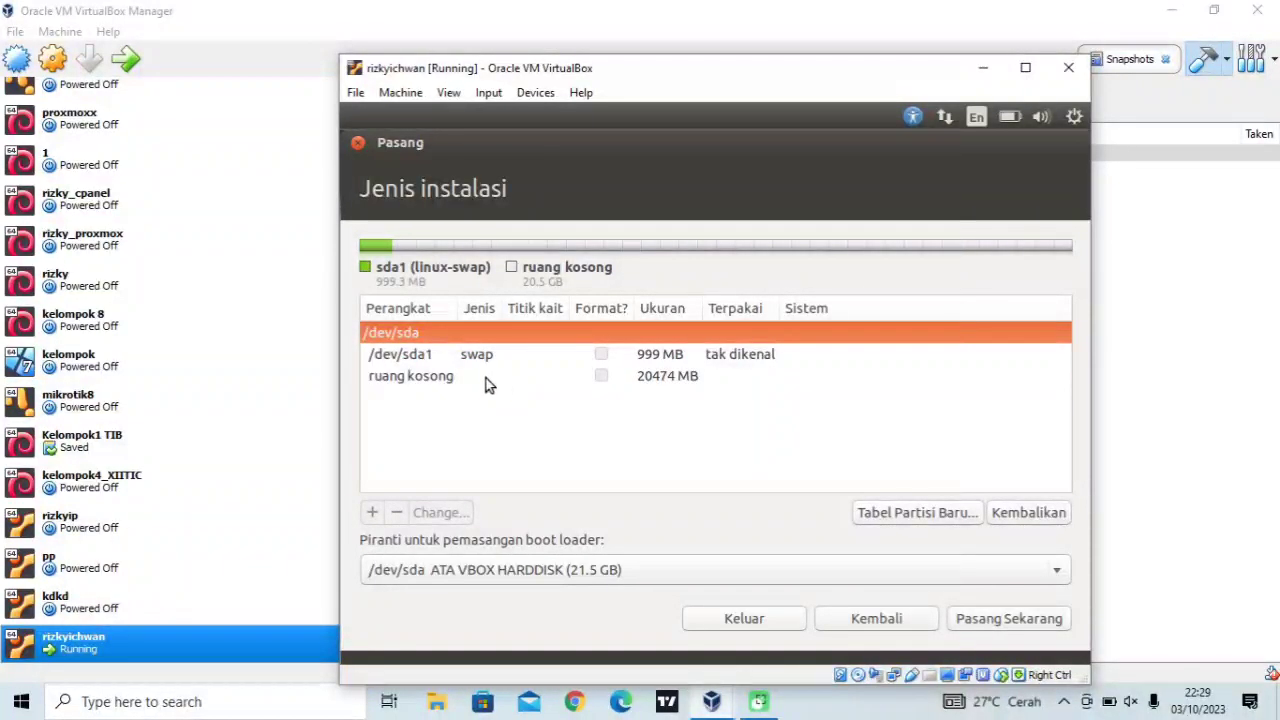
Make the remaining free space a logical ext4 partition mounted at /, then start installing
left_click(430, 380)
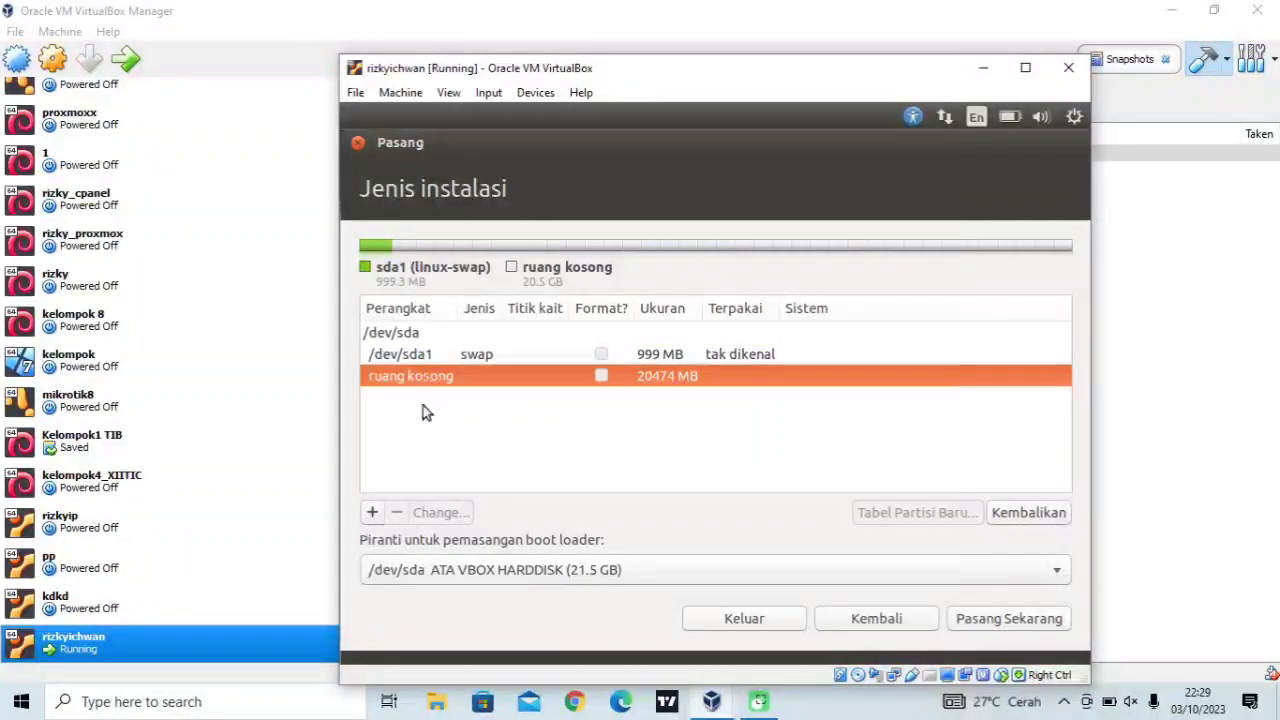
left_click(372, 513)
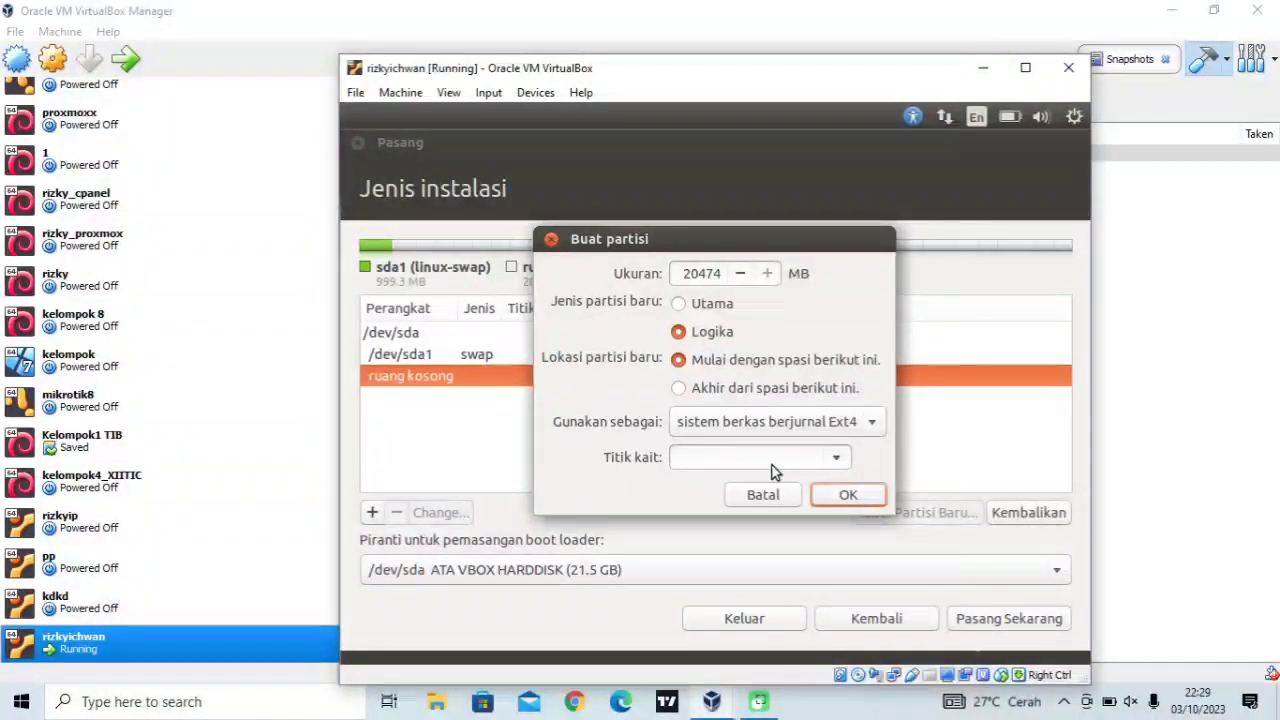
left_click(835, 460)
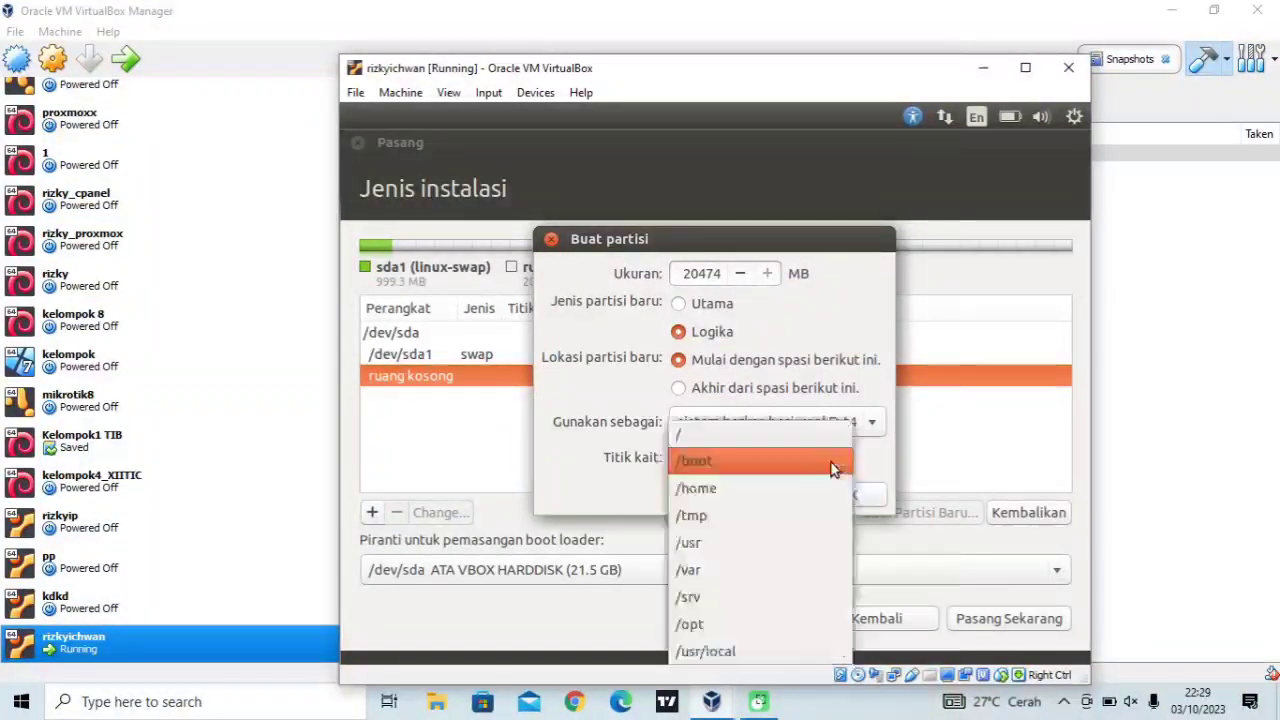
left_click(795, 440)
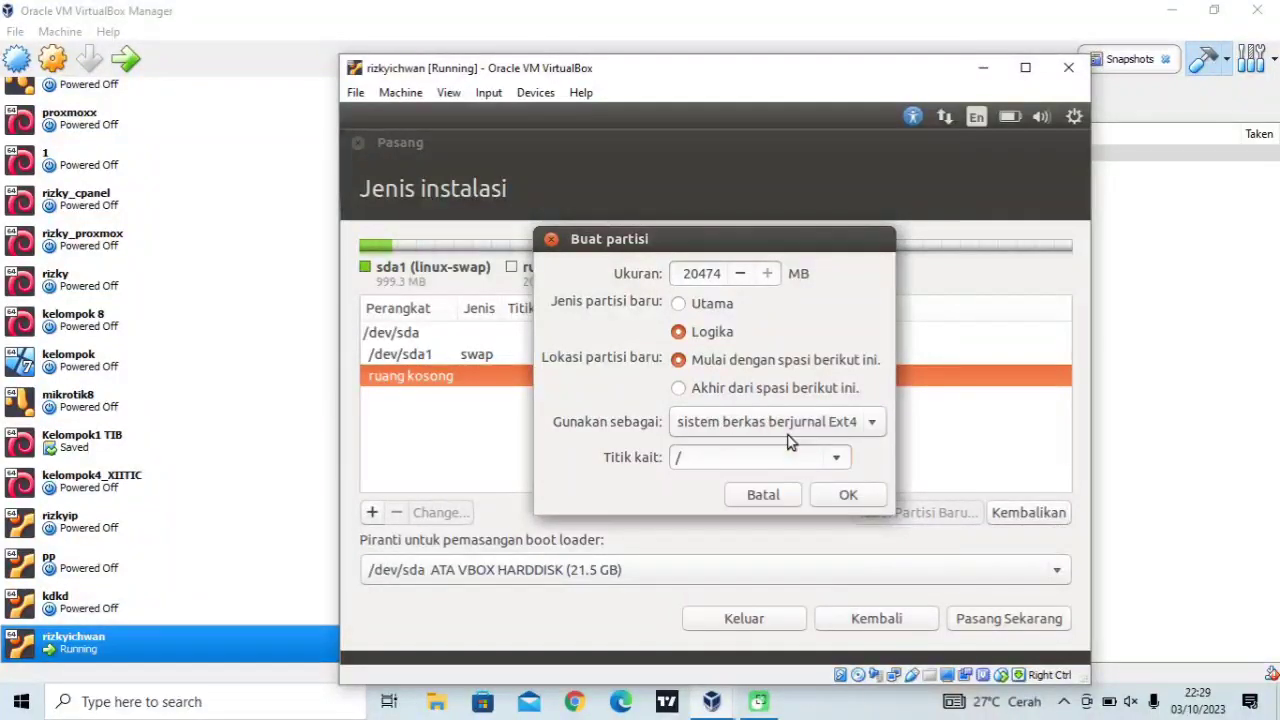
left_click(849, 495)
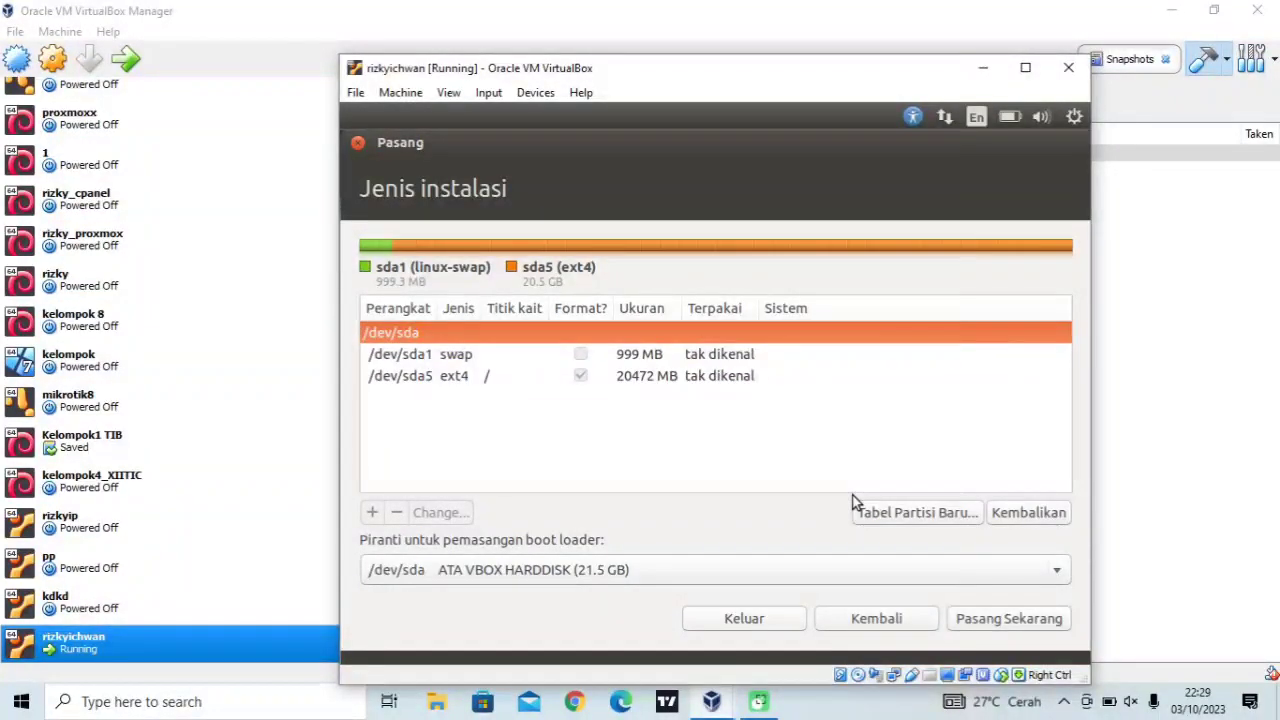
left_click(993, 622)
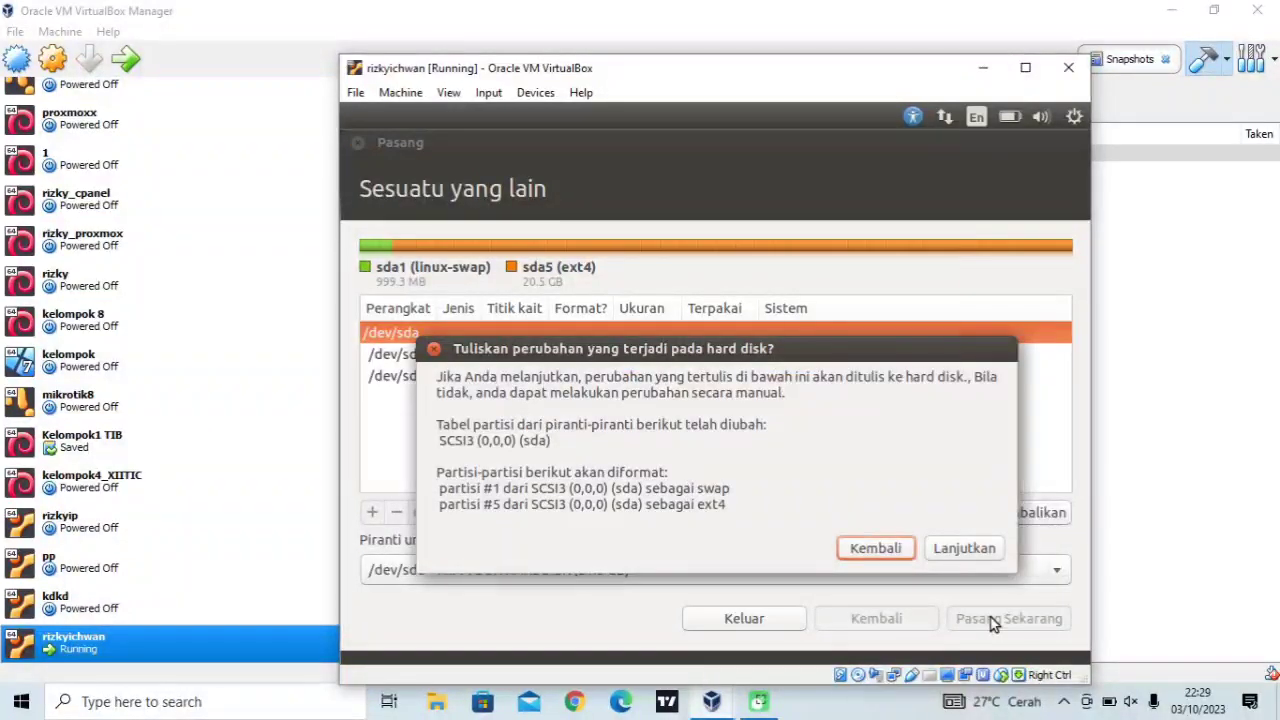
Confirm the partition changes, then accept Jakarta time zone and Inggris (AS) keyboard layout
left_click(966, 549)
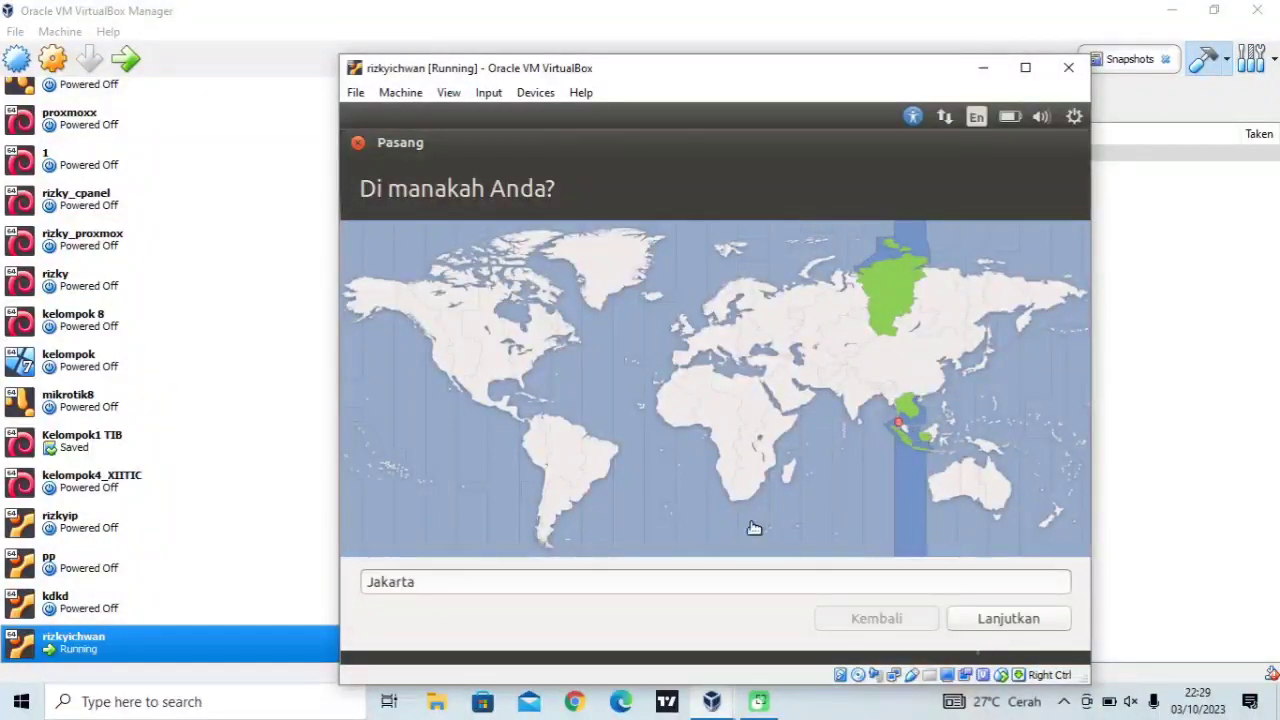
left_click(742, 587)
left_click(1017, 619)
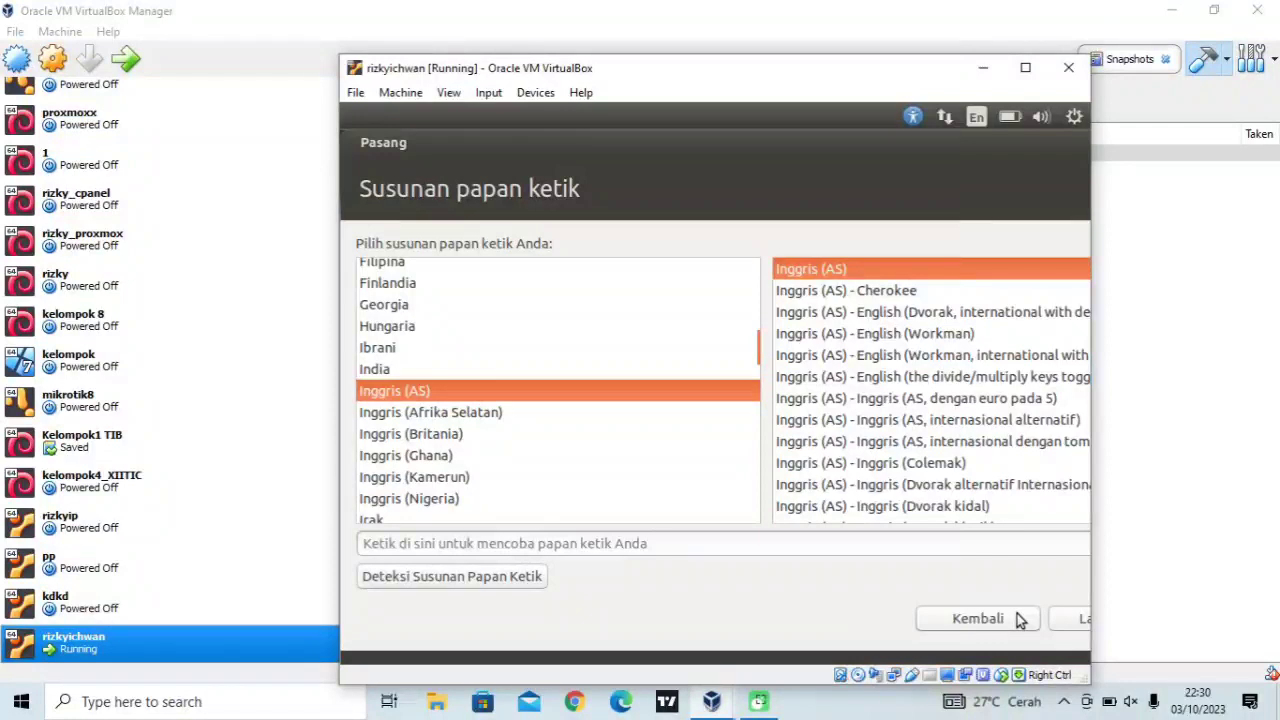
left_click(1078, 617)
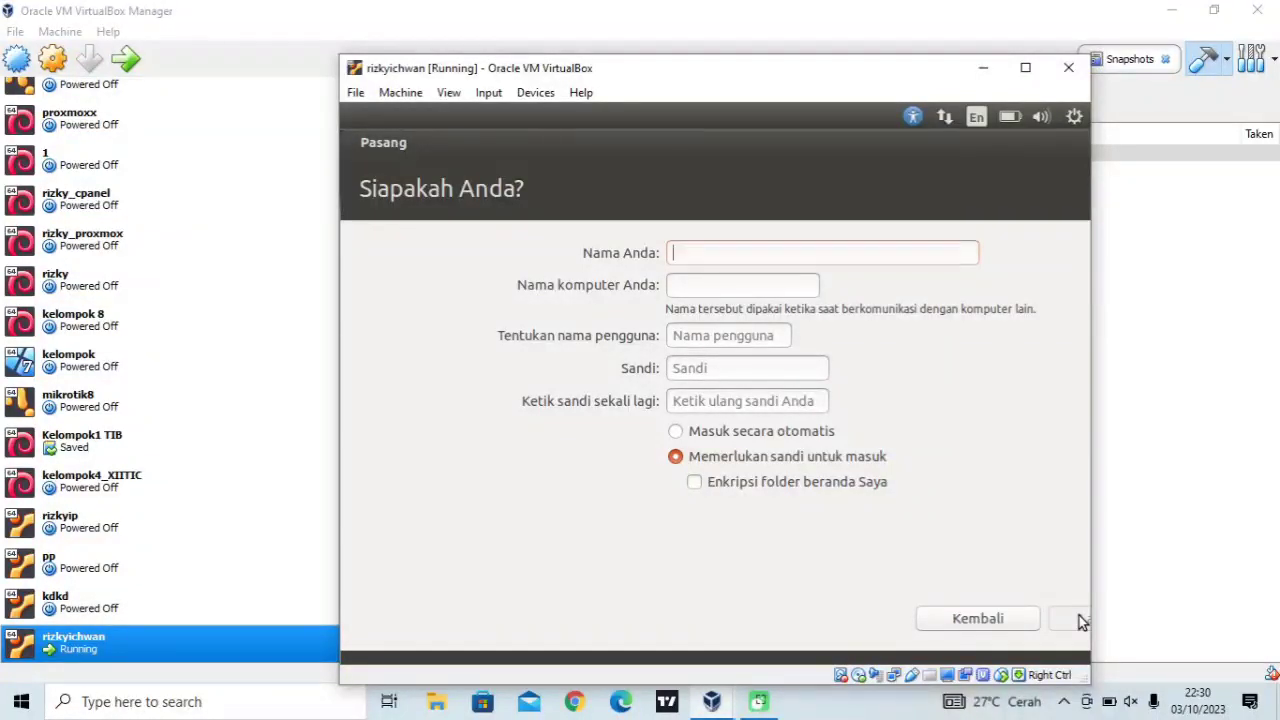
Enter the user's name, type and confirm the account password, and continue the installation
type("rizky")
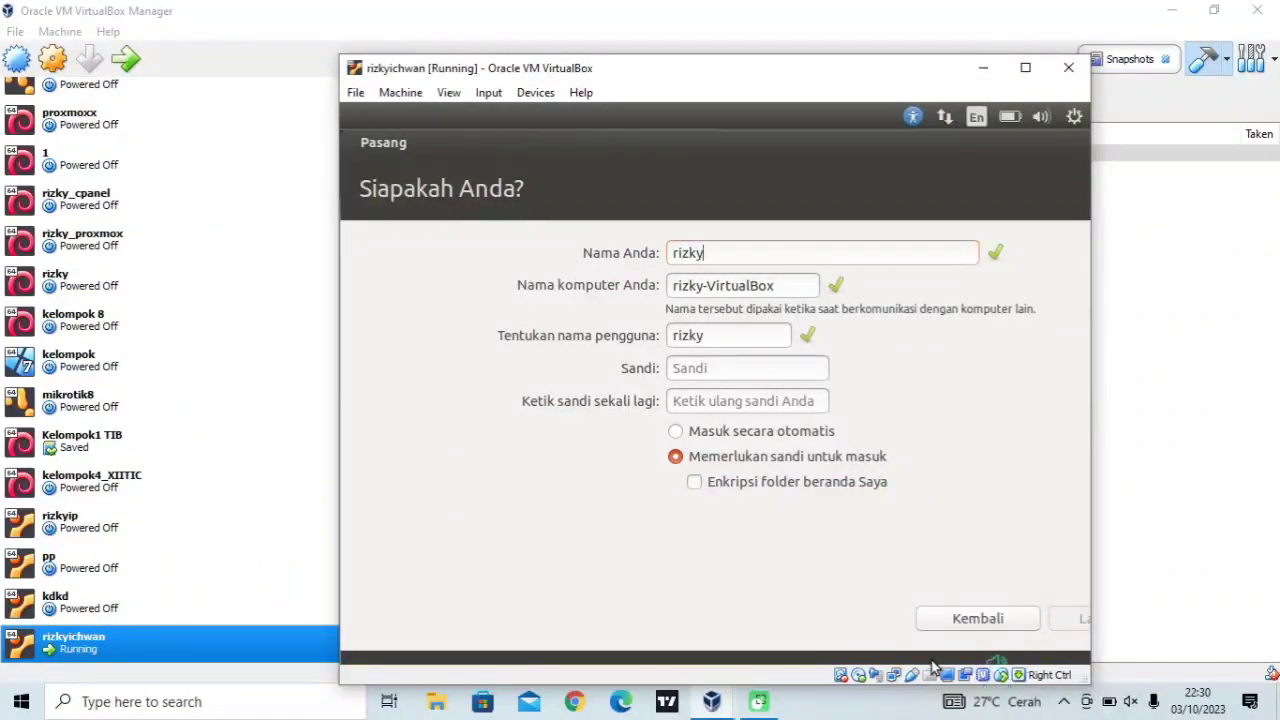
left_click(719, 371)
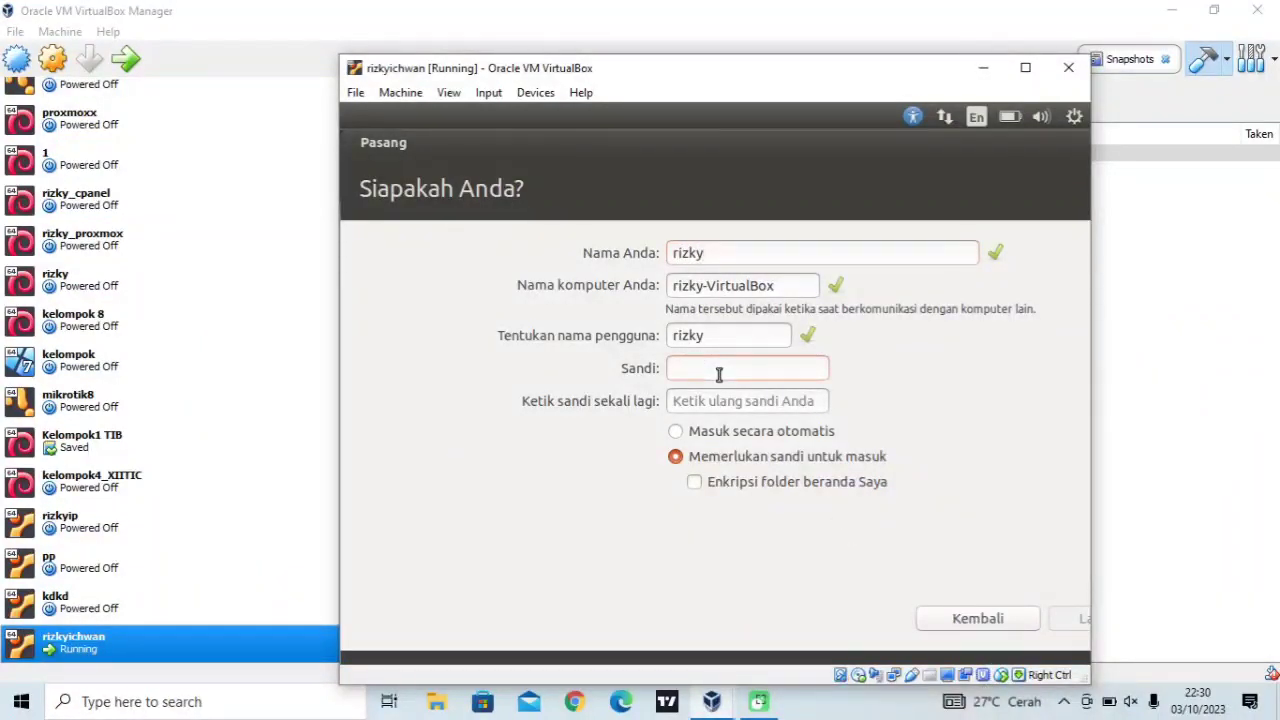
type("●●●●●●")
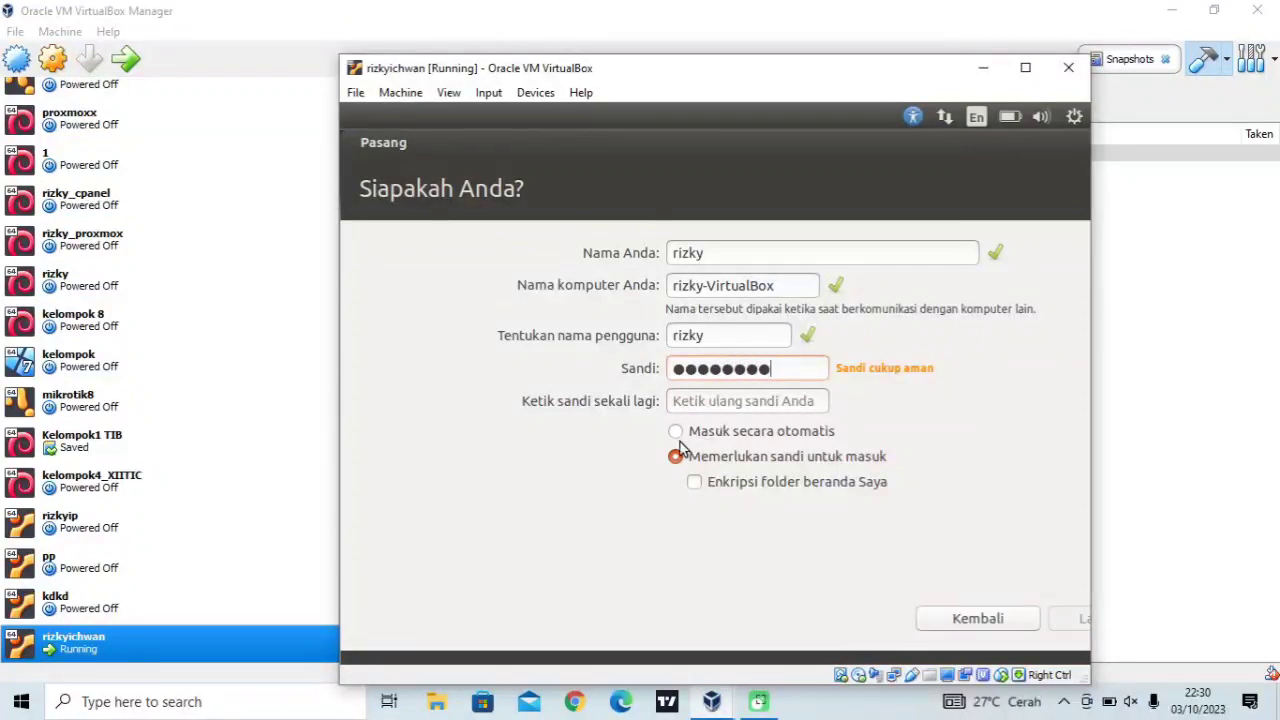
left_click(686, 397)
type("●●")
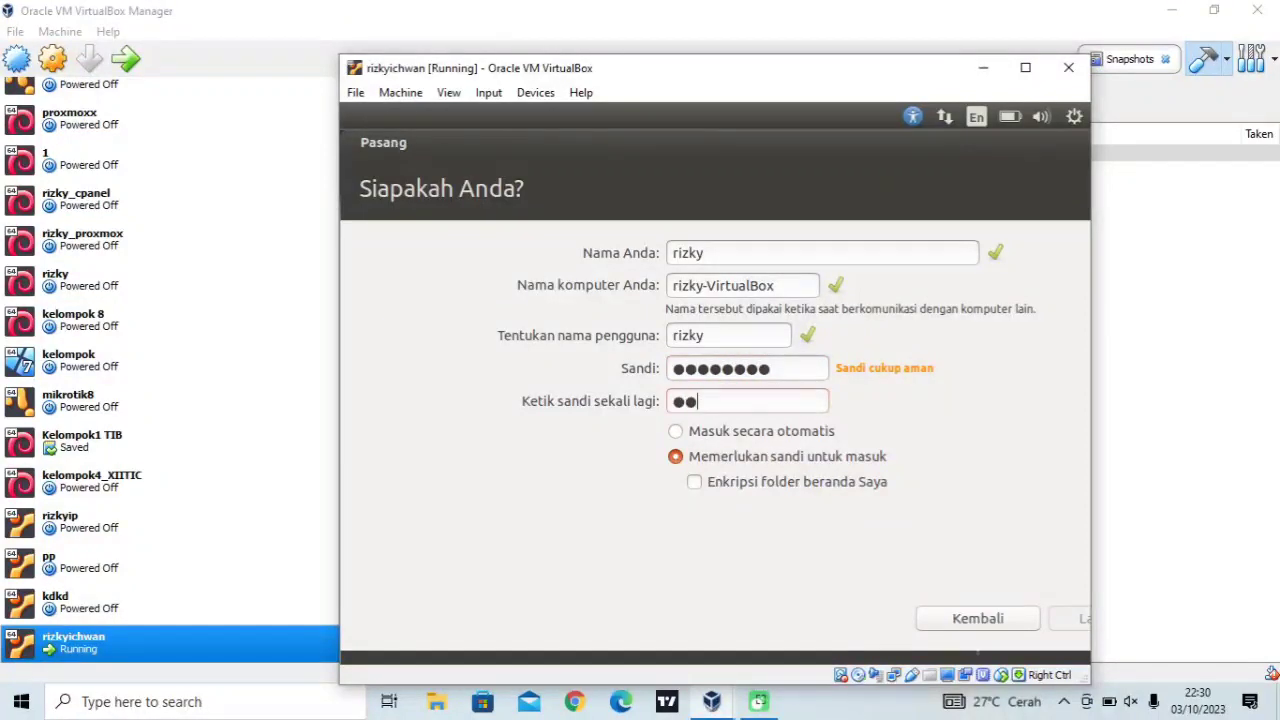
type("●●●●●")
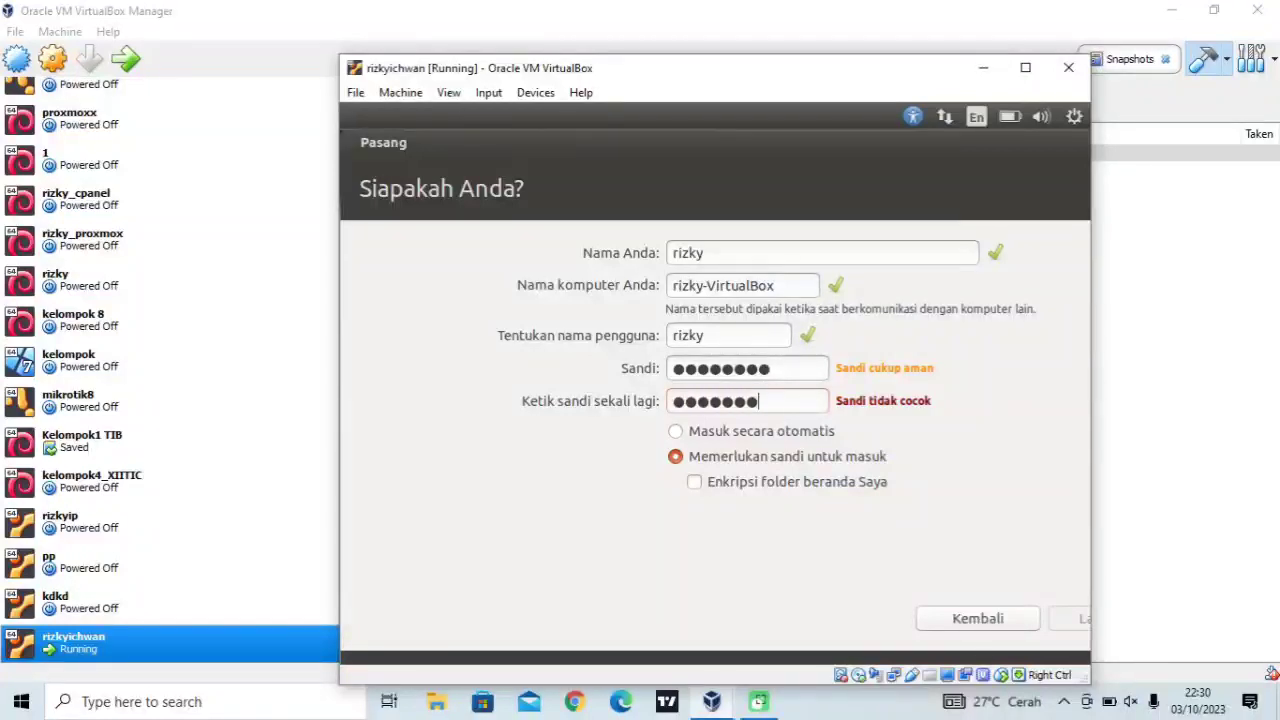
type("●")
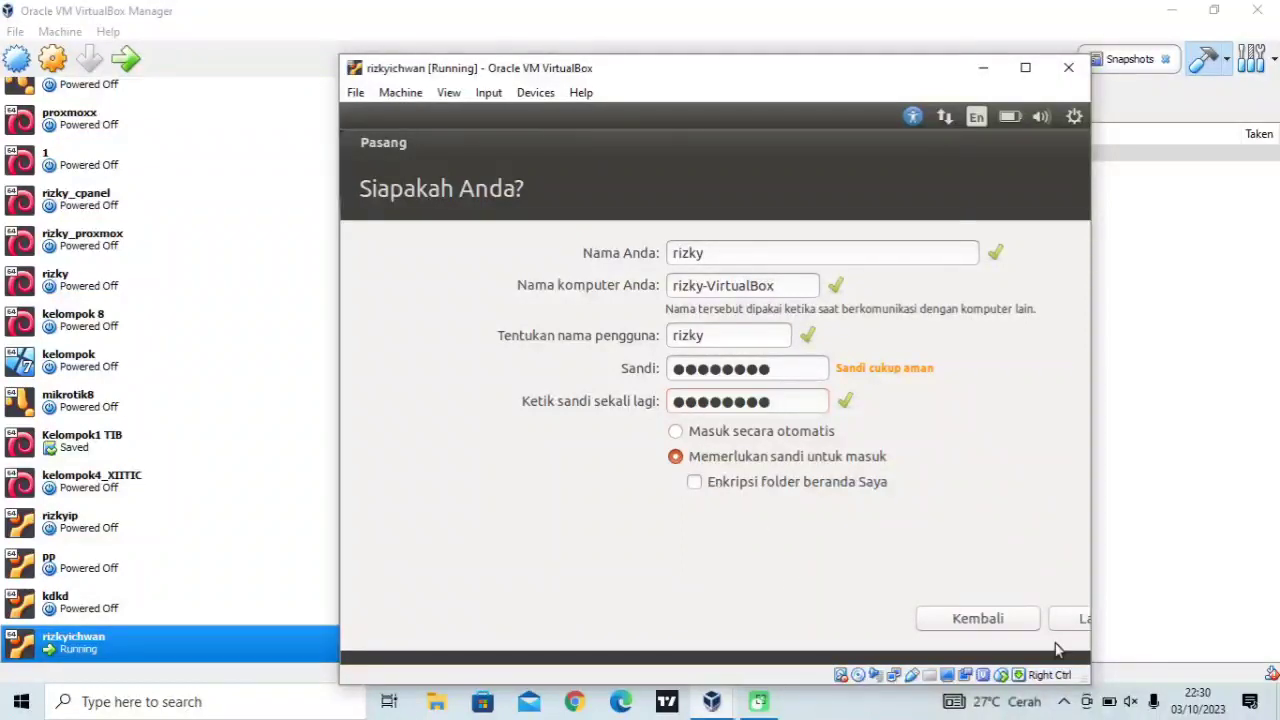
left_click(1075, 622)
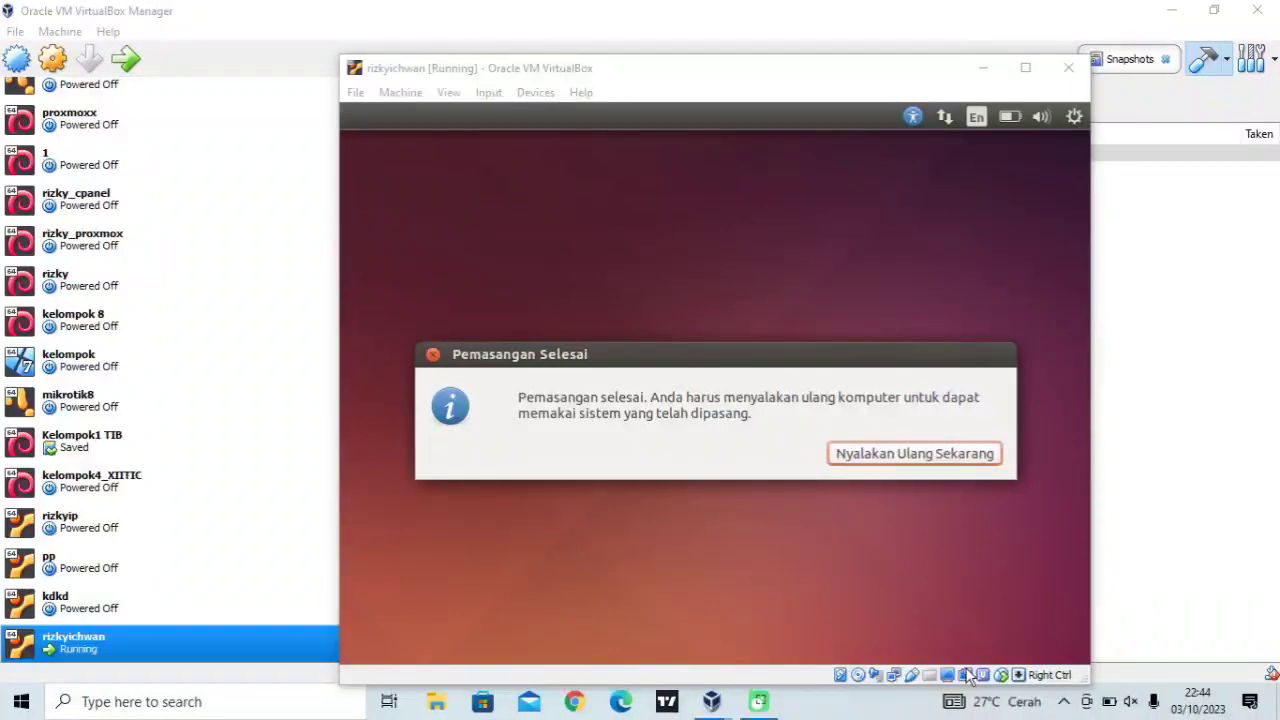
Reboot the VM with 'Nyalakan Ulang Sekarang' and dismiss the mouse-integration notice
left_click(925, 455)
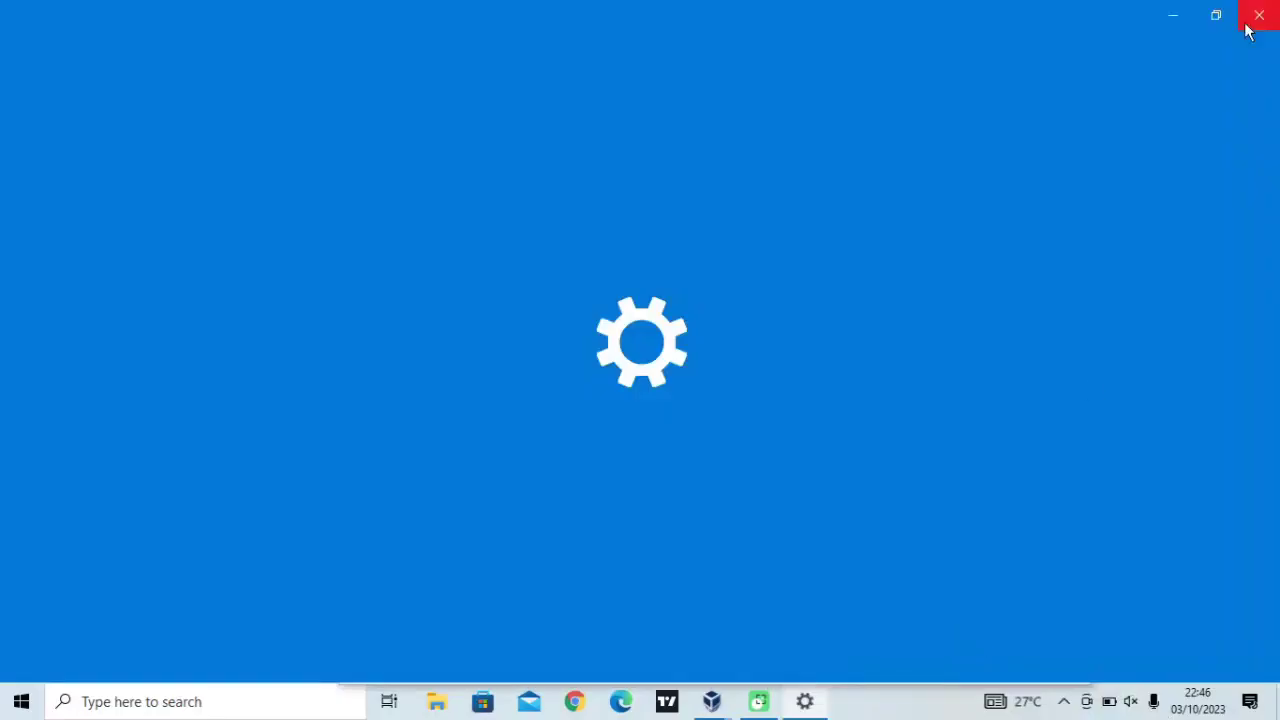
left_click(1247, 17)
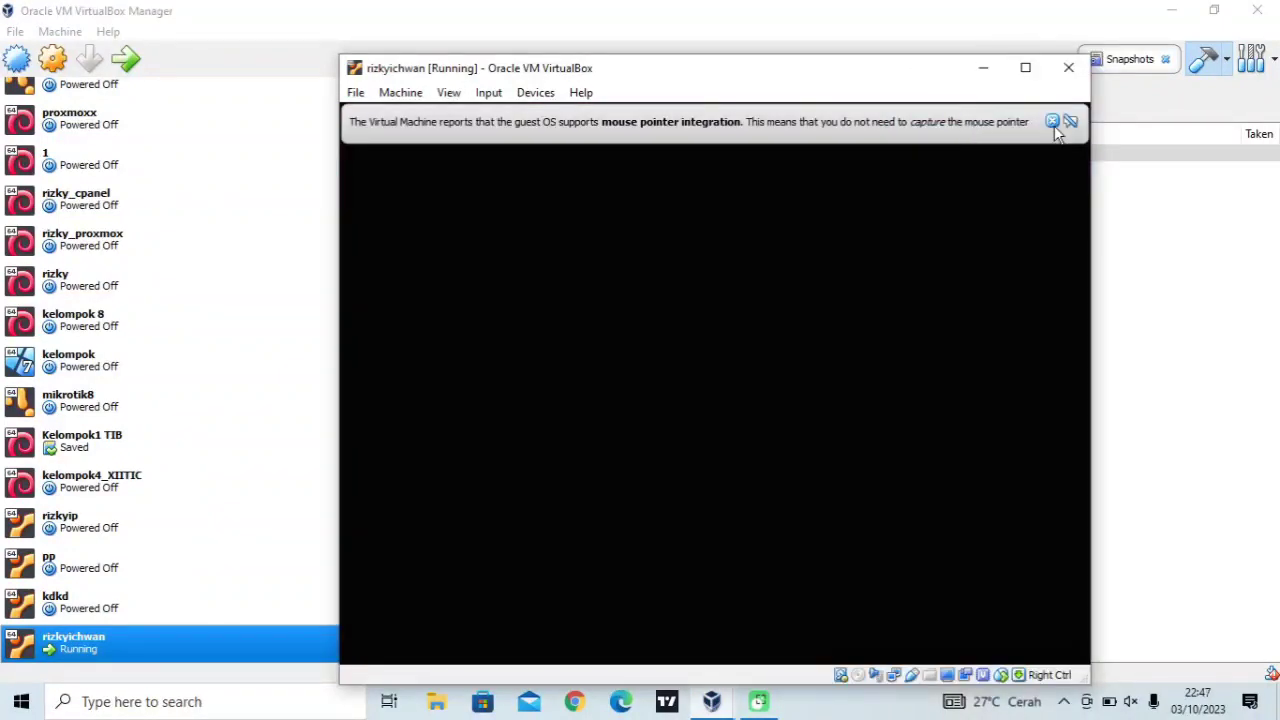
left_click(1053, 121)
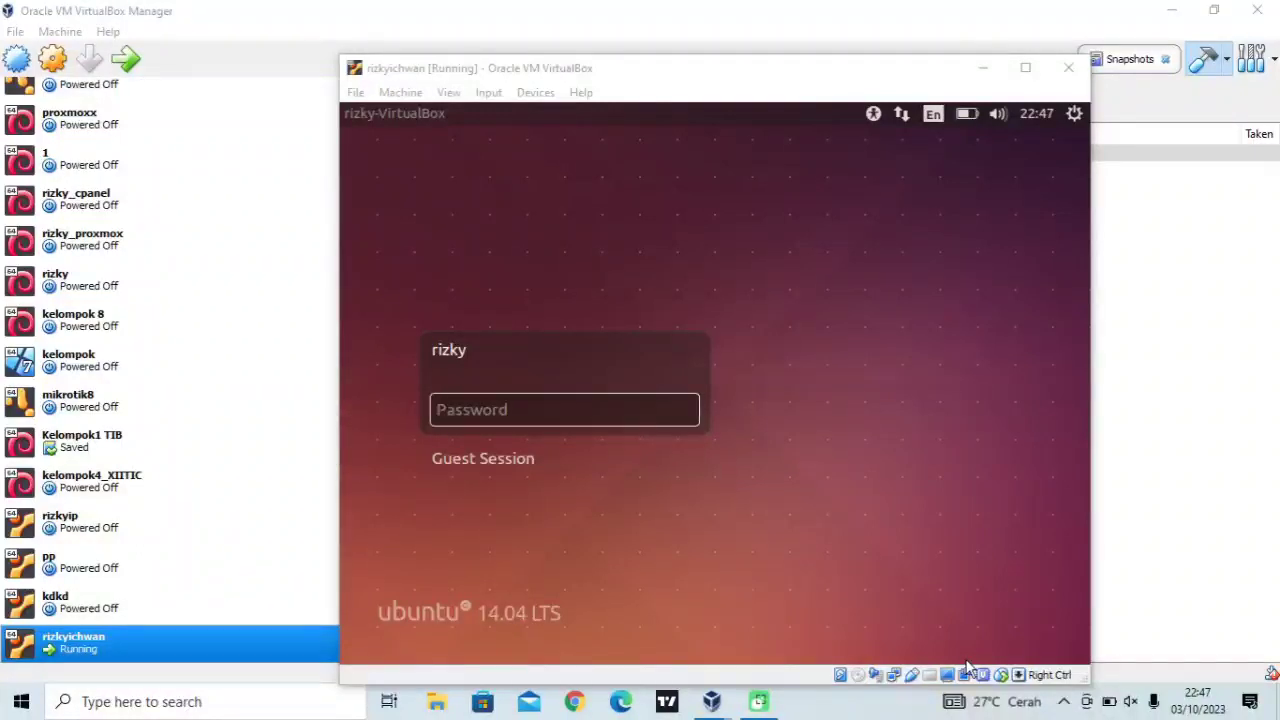
Enter the account password on the Ubuntu login screen and submit it to log in
left_click(543, 421)
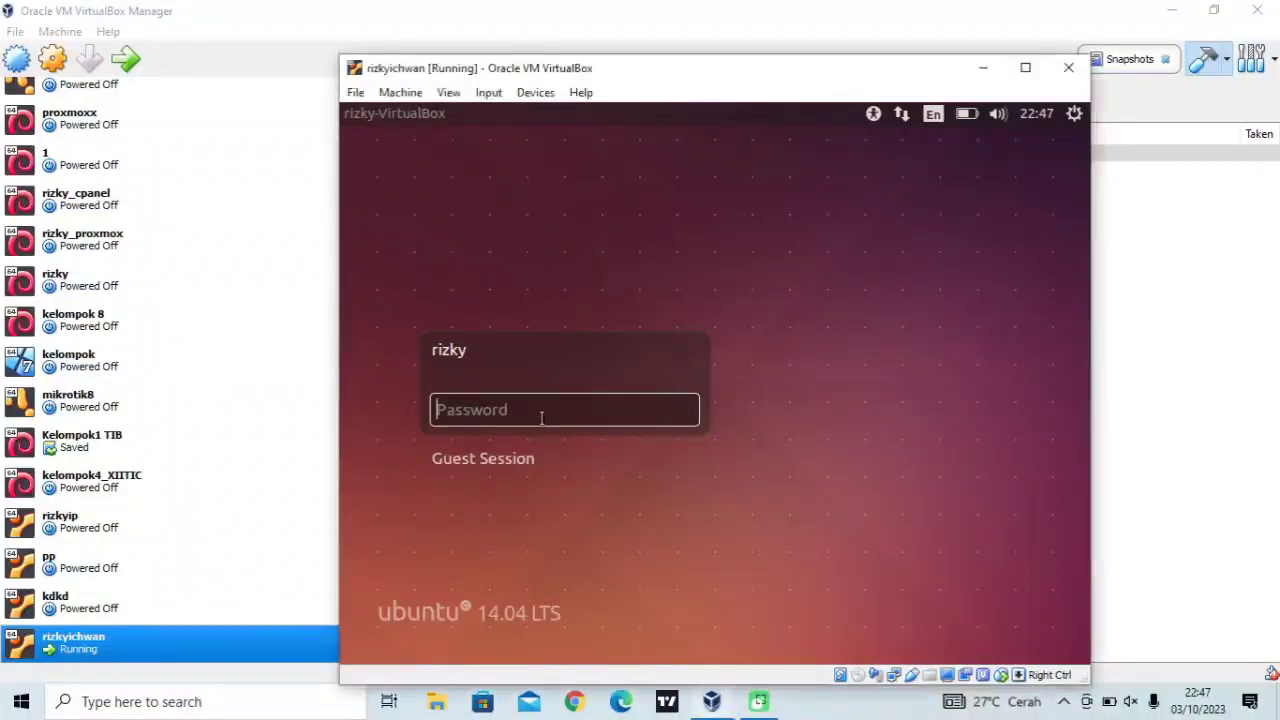
type("1234567")
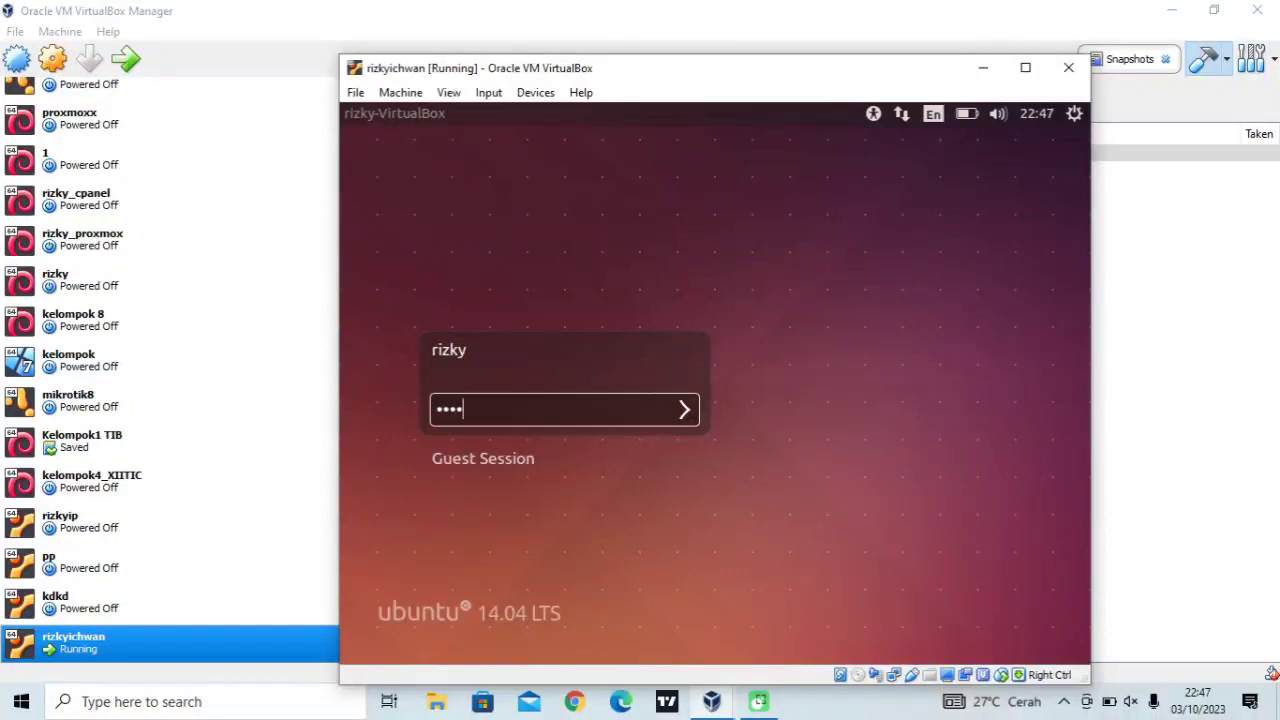
type("8")
key("Return")
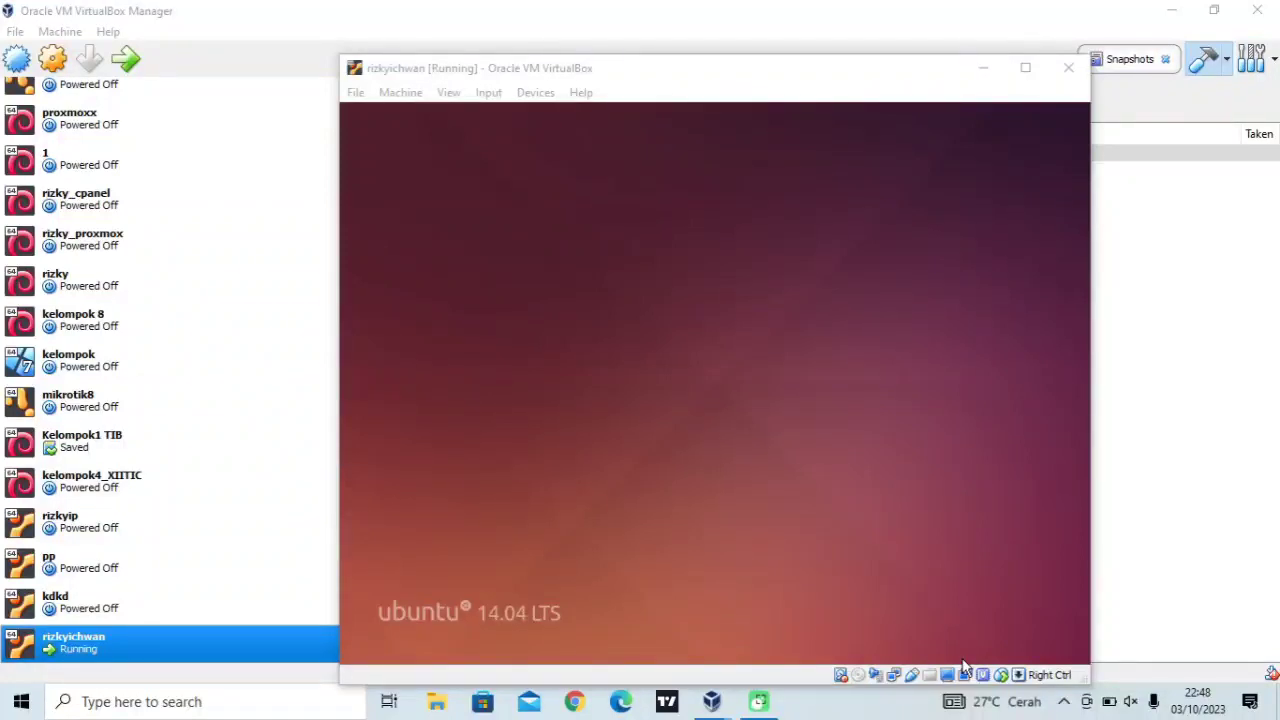
Focus the rizkyichwan VM window while the Ubuntu 14.04 Unity desktop and launcher finish loading
left_click(822, 492)
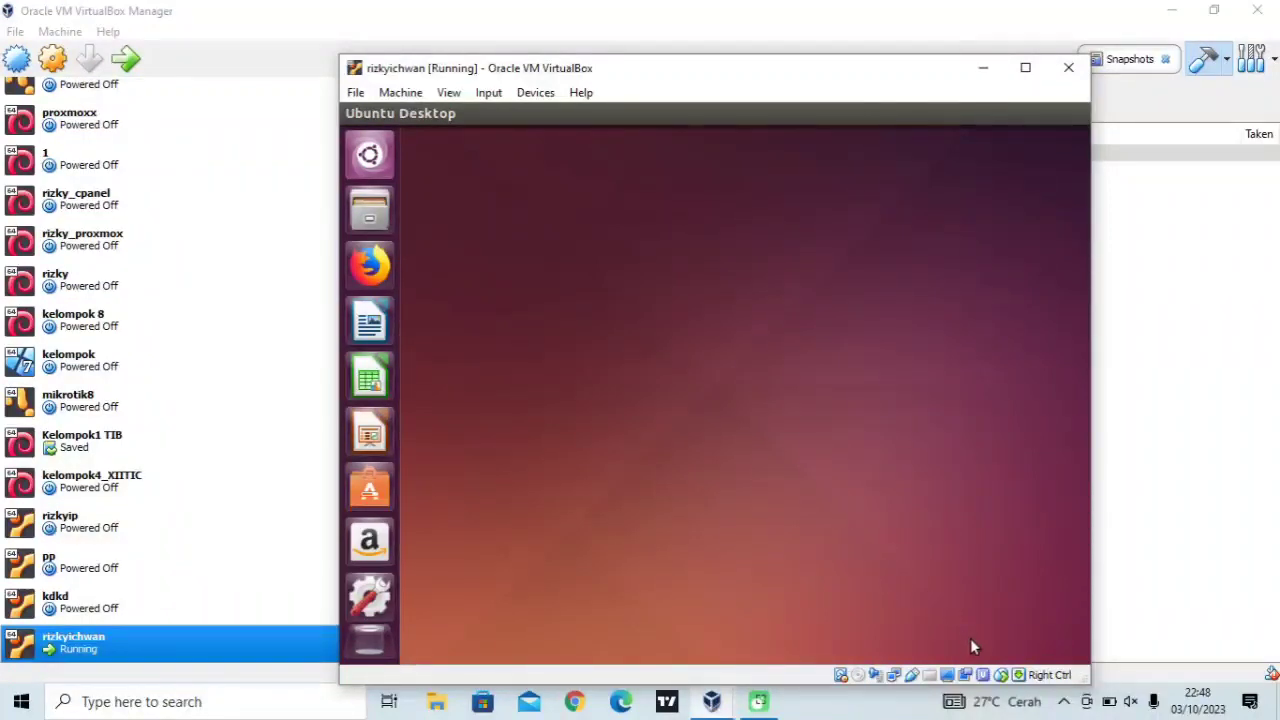
right_click(966, 670)
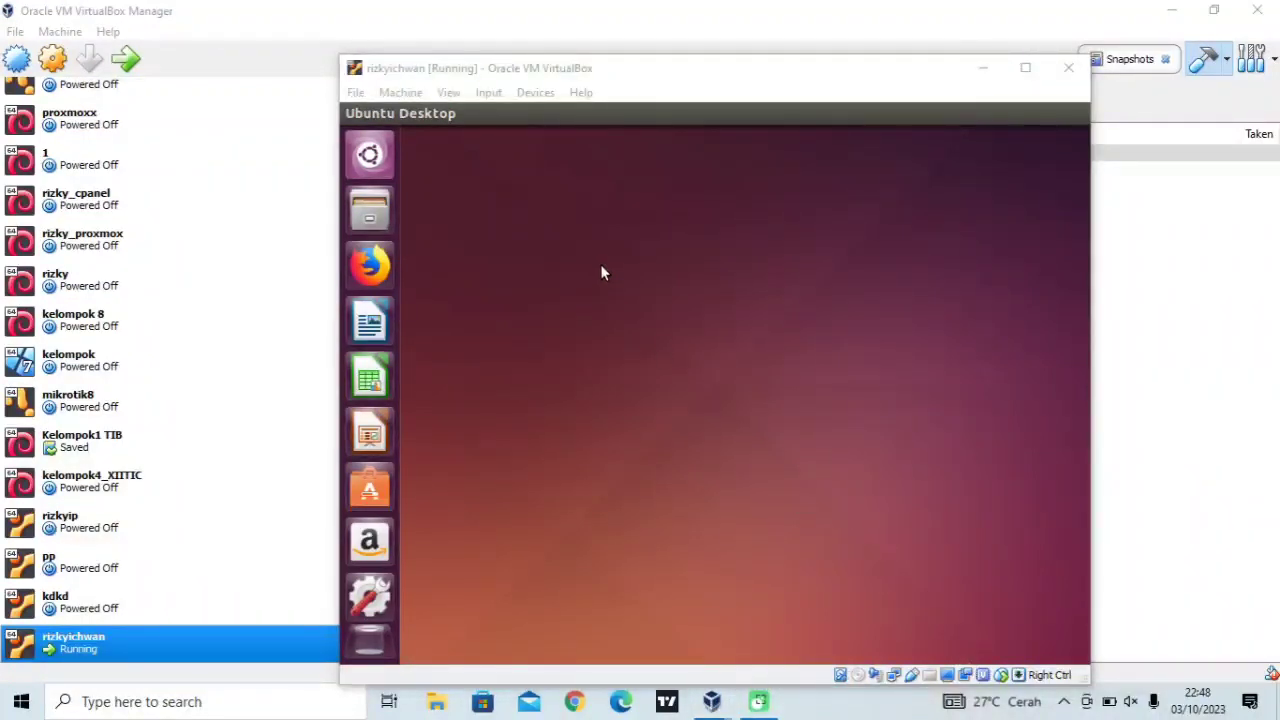